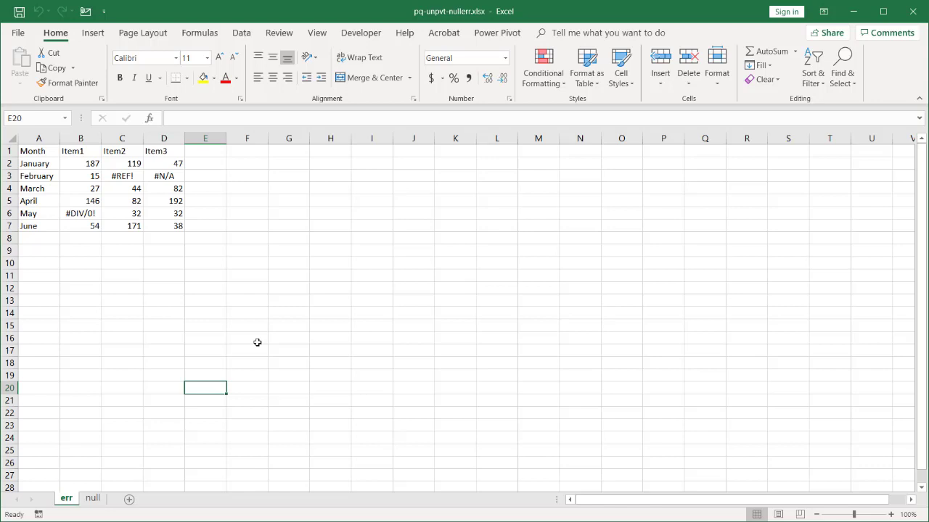
# Step: Convert the data range A1:D7 on the err sheet into a table with headers
pyautogui.click(116, 185)
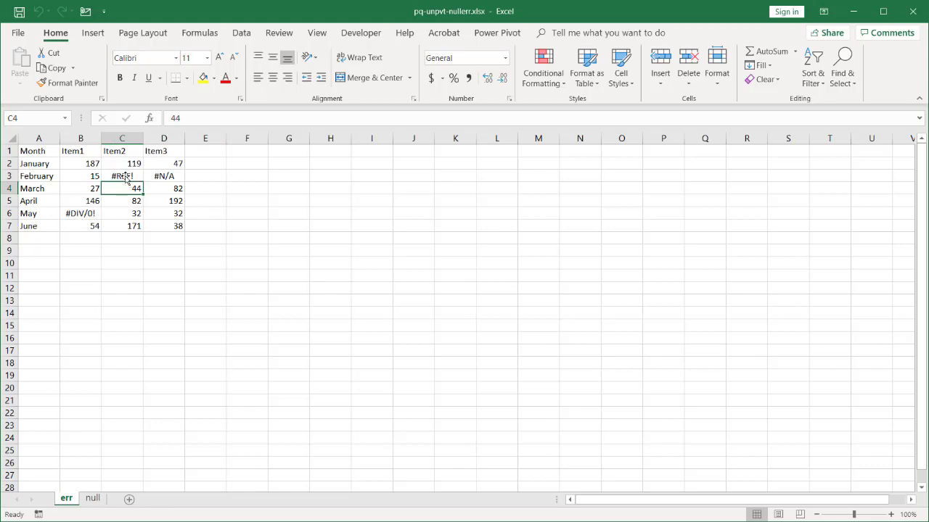
pyautogui.click(93, 35)
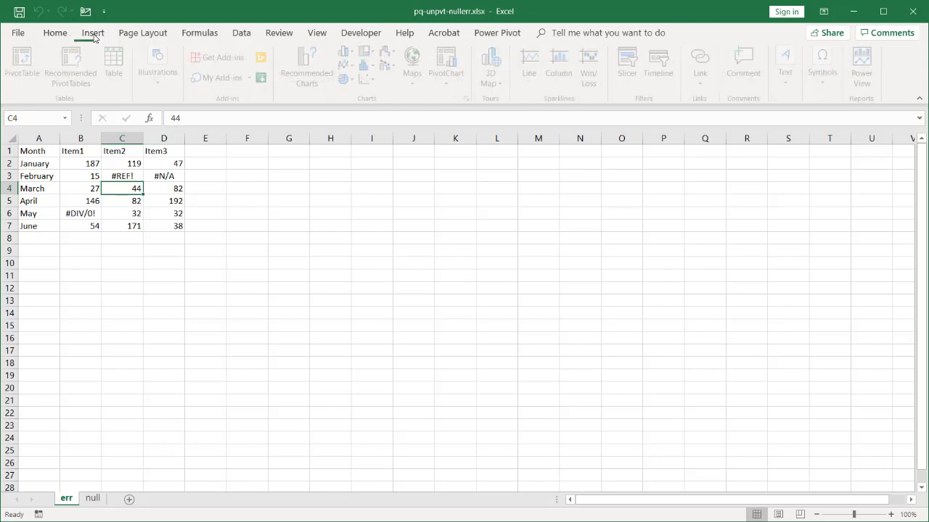
pyautogui.click(116, 61)
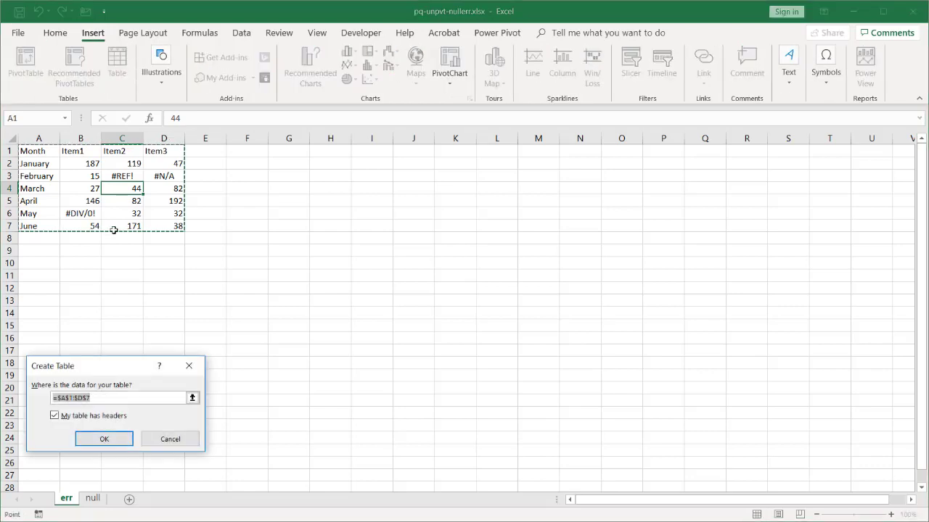
pyautogui.click(93, 439)
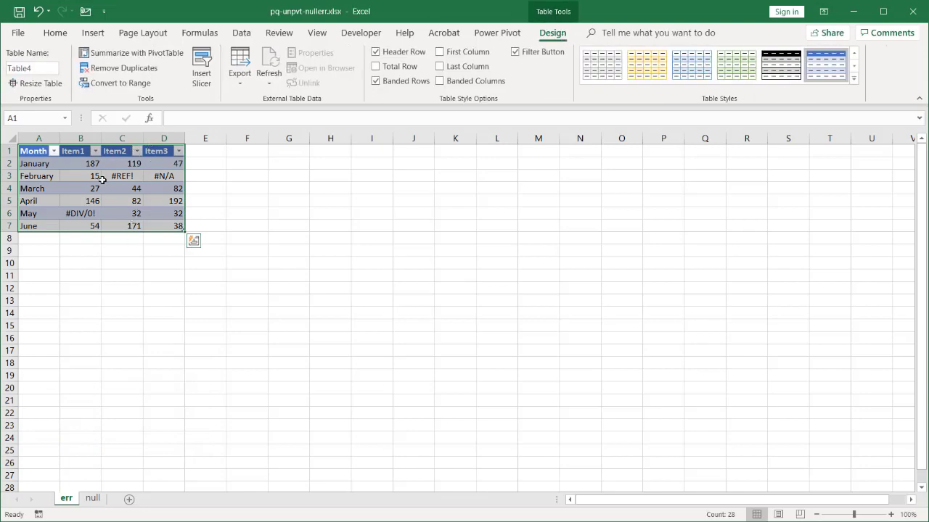
# Step: Load the new table into the Power Query Editor and check the editor's view options
pyautogui.click(242, 34)
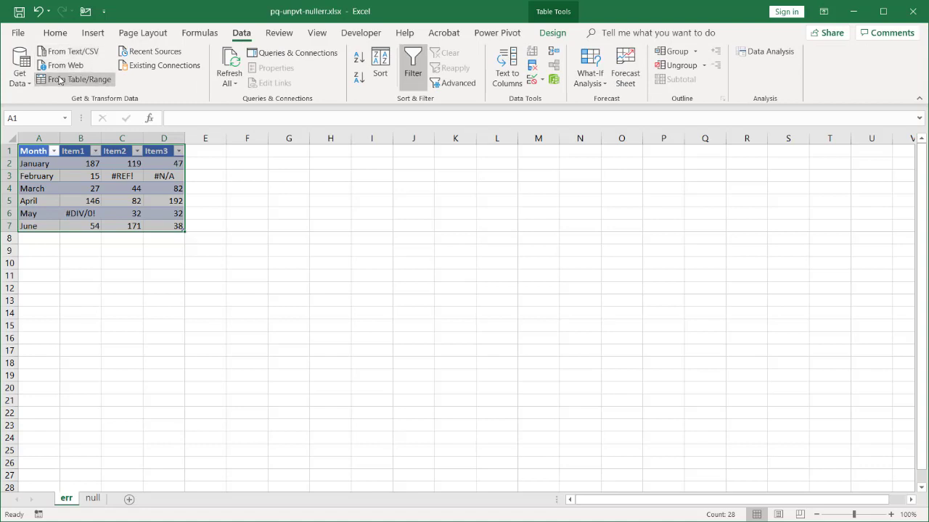
pyautogui.click(61, 79)
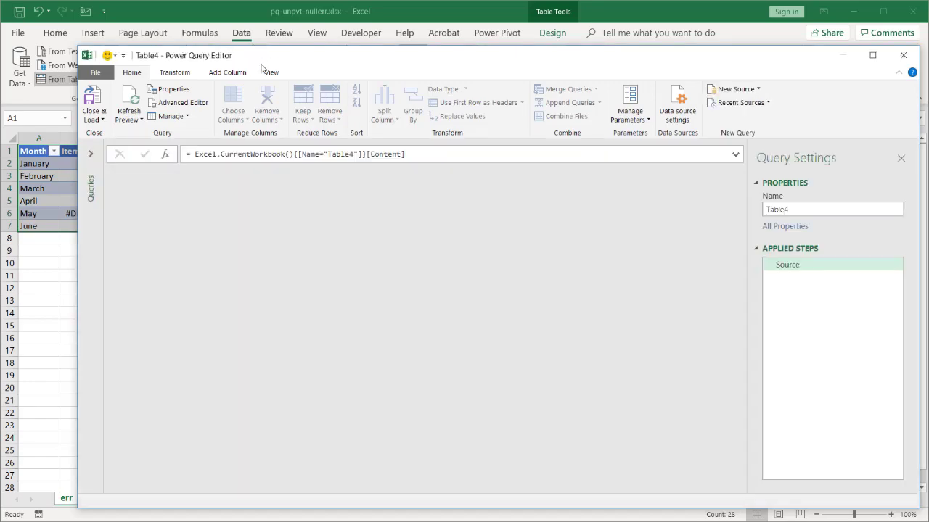
pyautogui.click(268, 73)
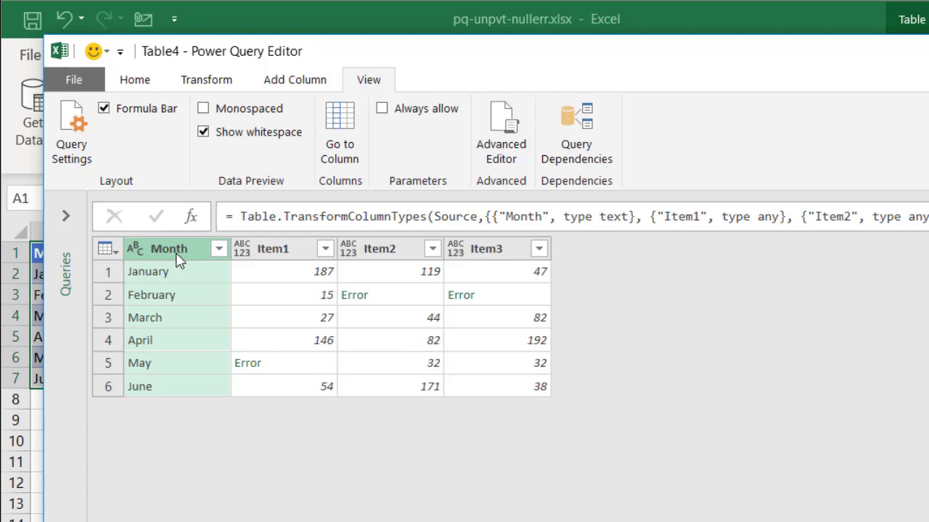
# Step: Replace the errors in the Item1, Item2 and Item3 columns with null
pyautogui.click(288, 254)
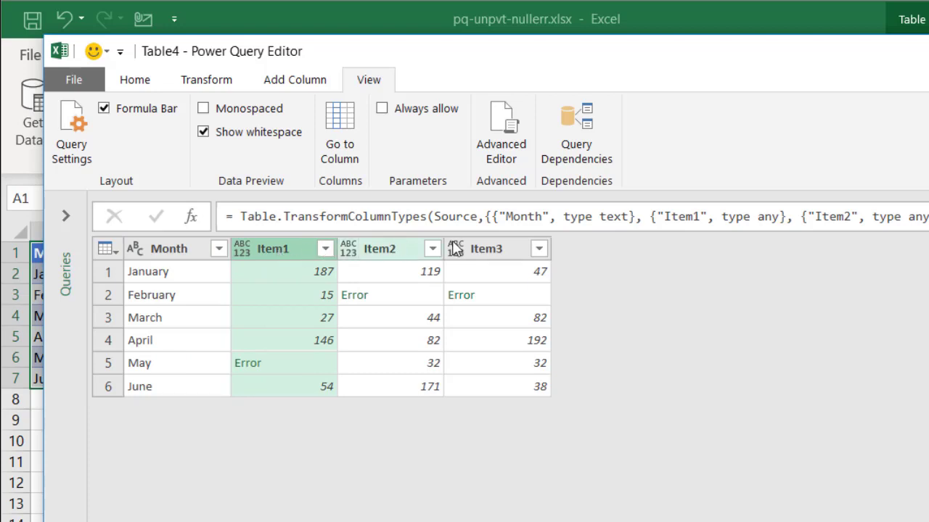
pyautogui.press('shift')
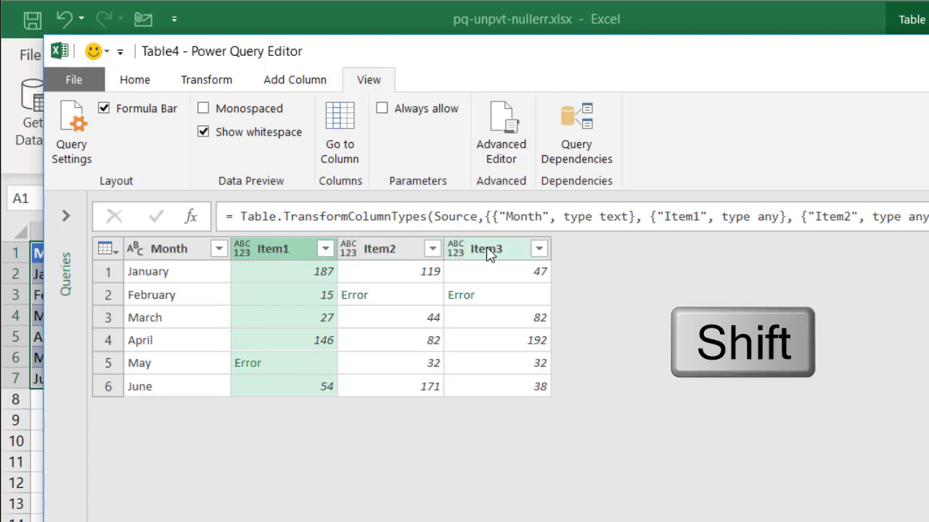
pyautogui.keyDown('shift'); pyautogui.click(491, 253); pyautogui.keyUp('shift')
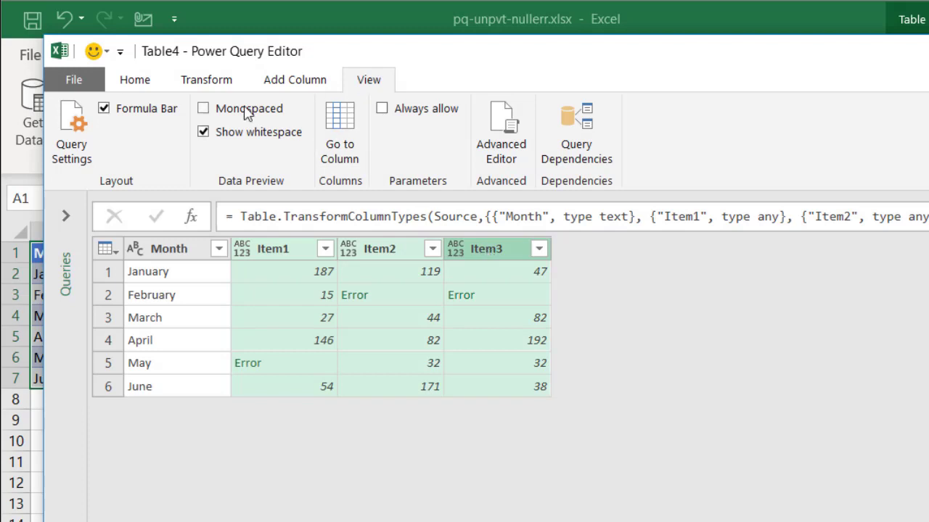
pyautogui.click(199, 84)
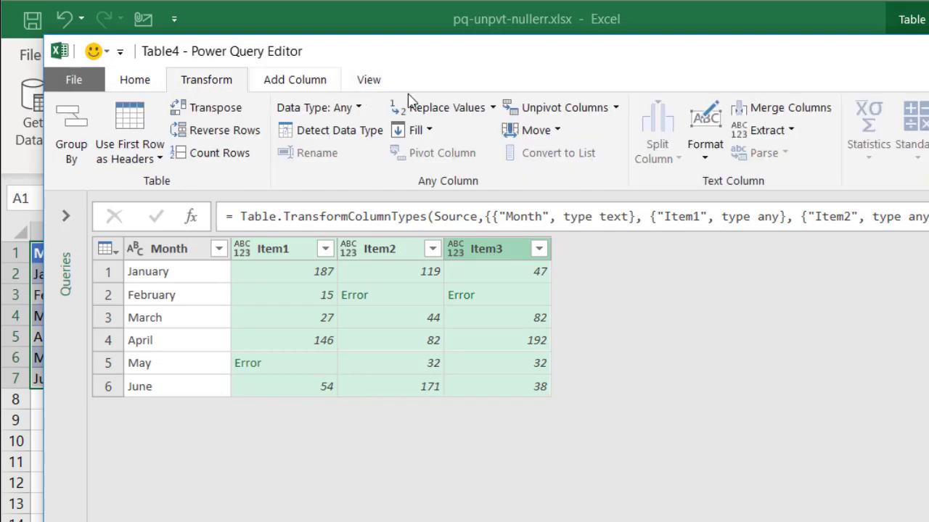
pyautogui.click(492, 108)
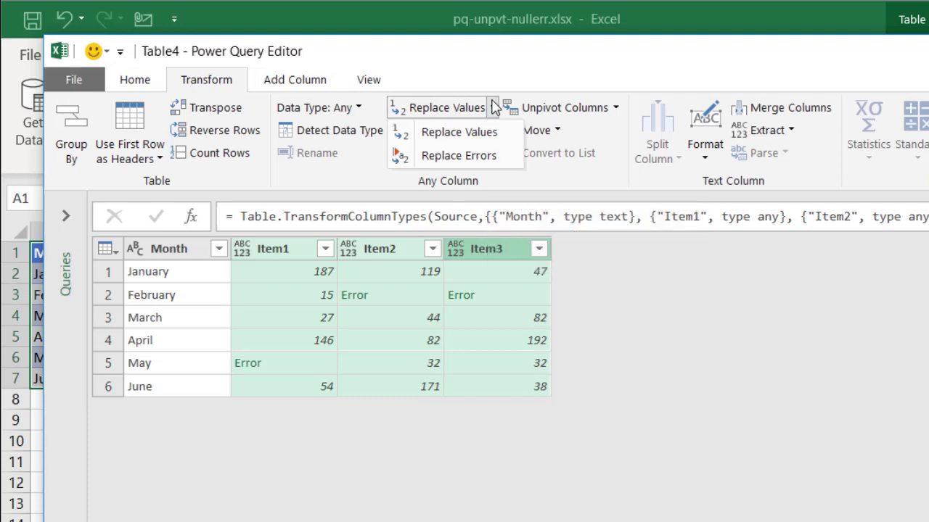
pyautogui.click(471, 155)
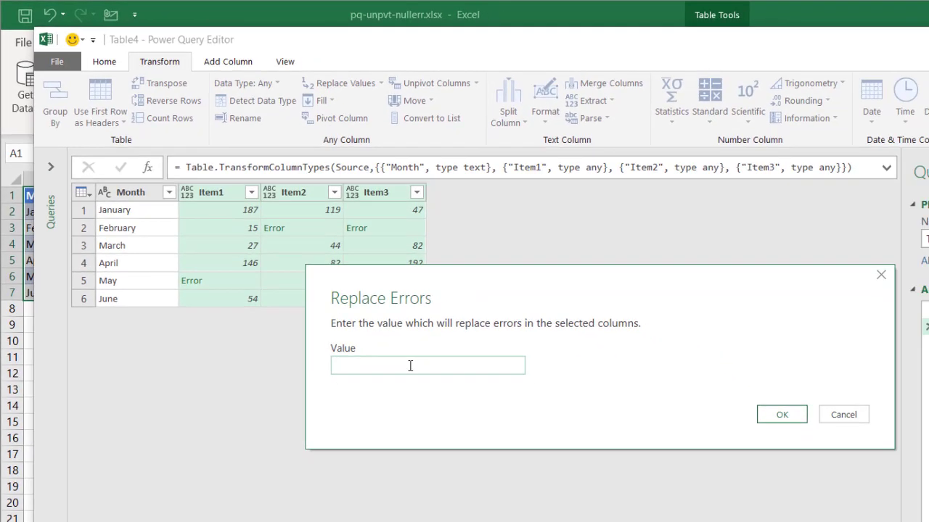
pyautogui.write('null')
pyautogui.click(783, 423)
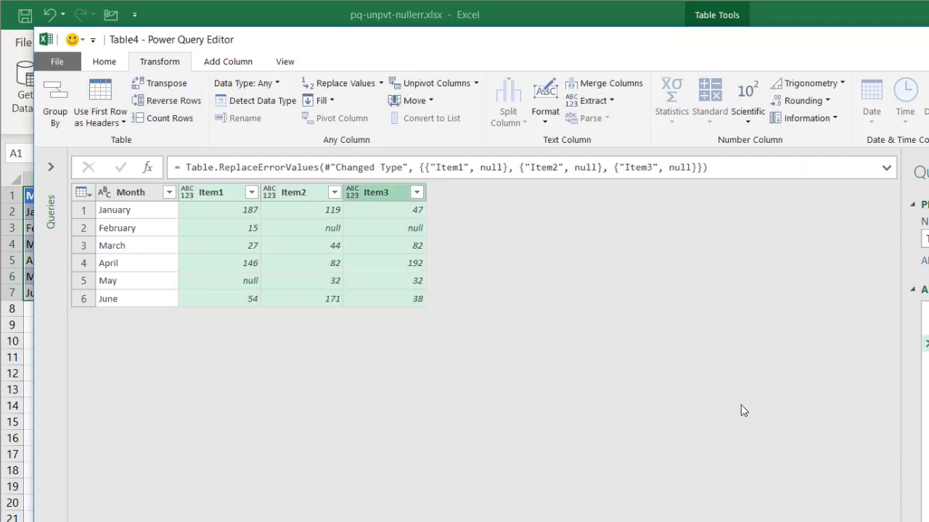
# Step: Unpivot the Item1, Item2 and Item3 columns and compare the rows with the source table on the sheet
pyautogui.rightClick(375, 195)
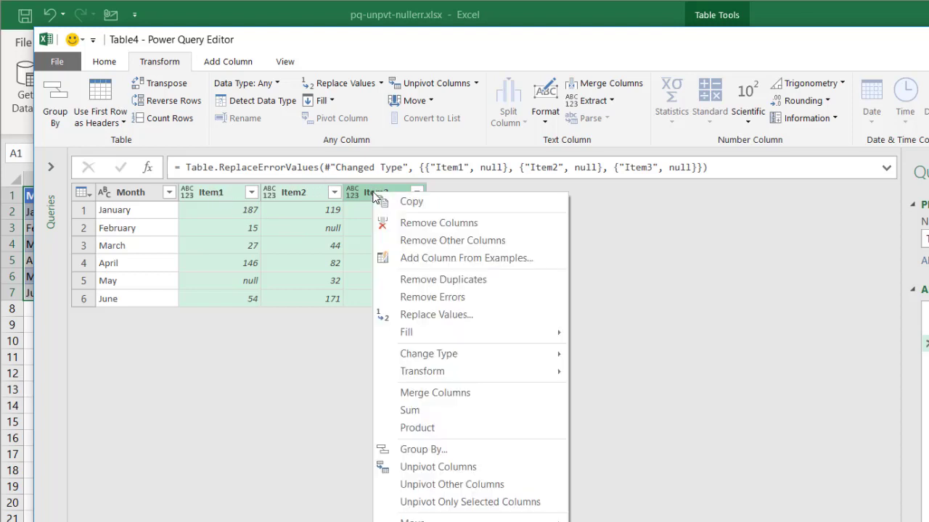
pyautogui.click(507, 468)
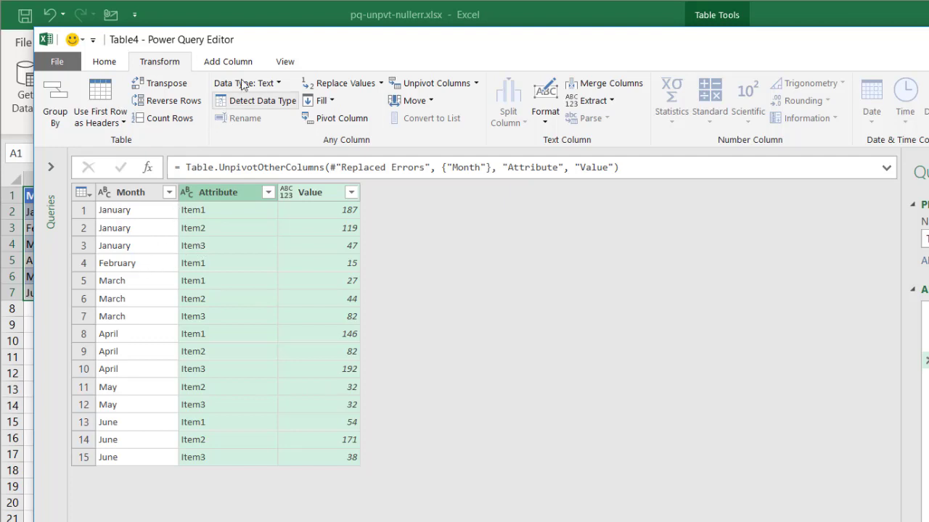
pyautogui.moveTo(296, 46); pyautogui.dragTo(381, 300)
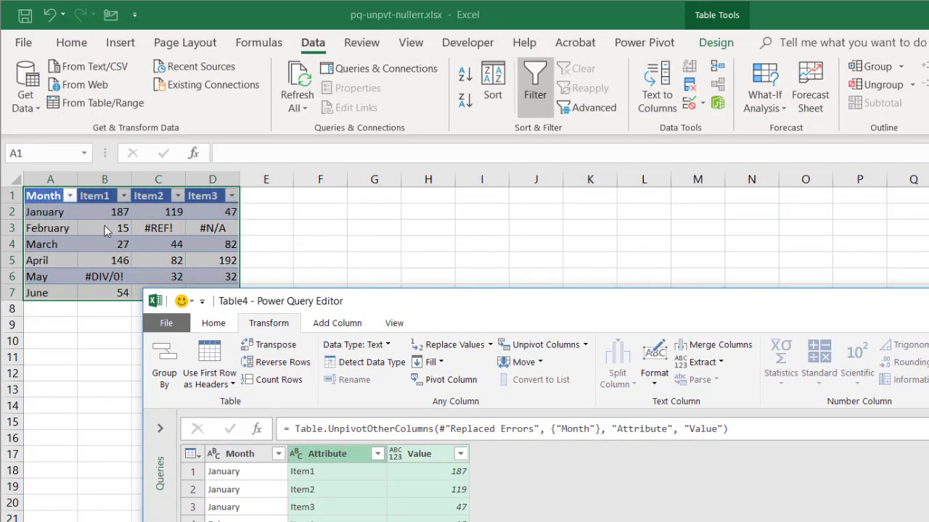
pyautogui.moveTo(459, 313); pyautogui.dragTo(349, 80)
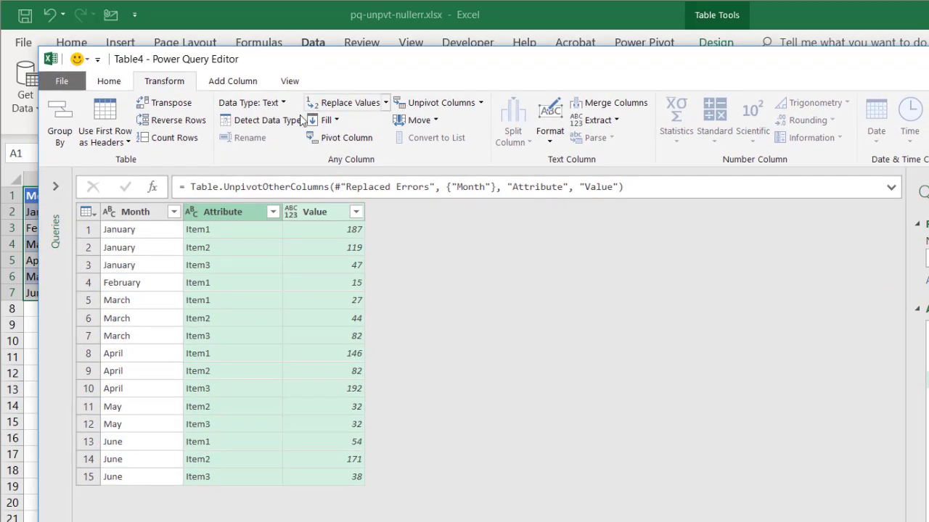
# Step: Rename the Attribute column to Item
pyautogui.click(221, 214)
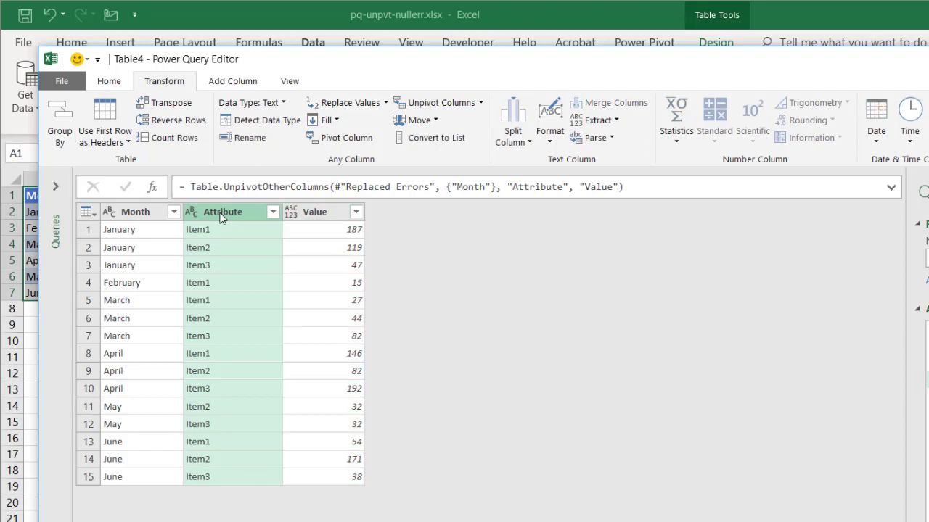
pyautogui.doubleClick(221, 218)
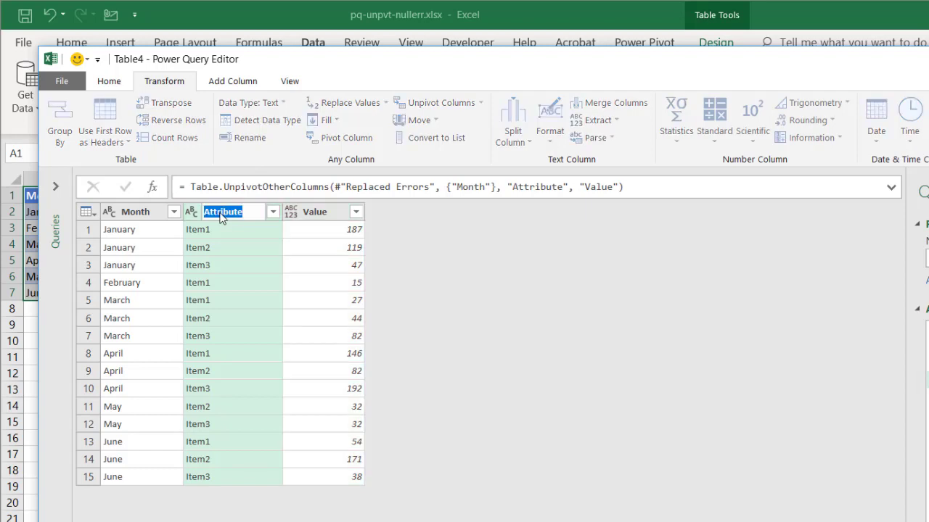
pyautogui.write('Item')
pyautogui.press('Return')
# Step: Close the query and load it as a table on the existing worksheet at cell G1
pyautogui.click(109, 82)
pyautogui.click(64, 143)
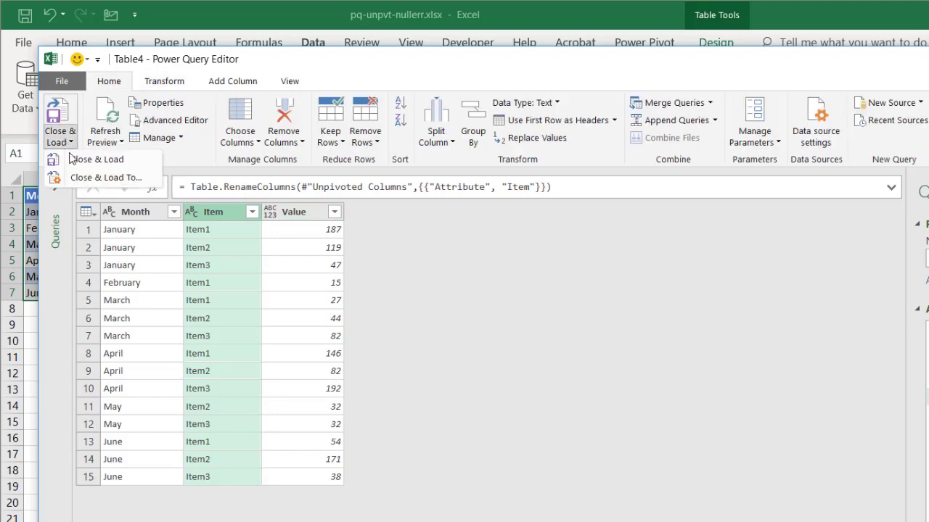
pyautogui.click(96, 177)
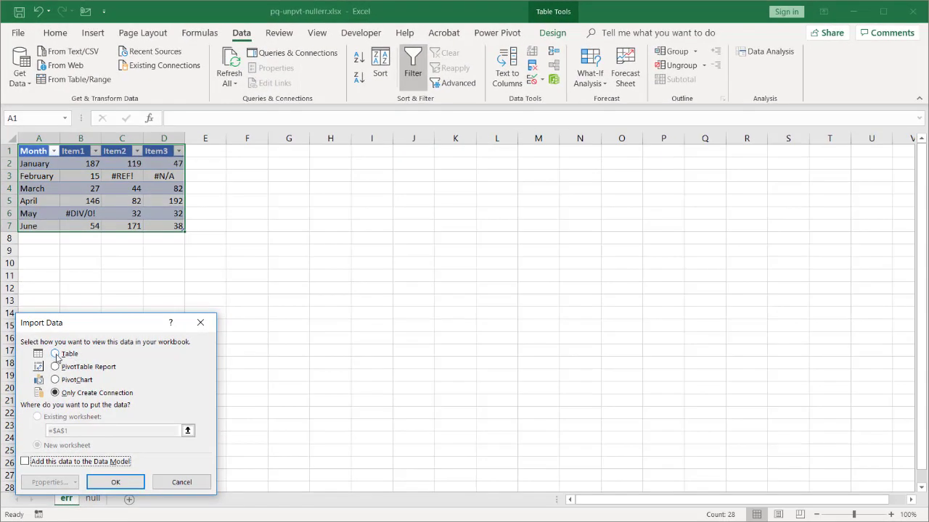
pyautogui.click(56, 354)
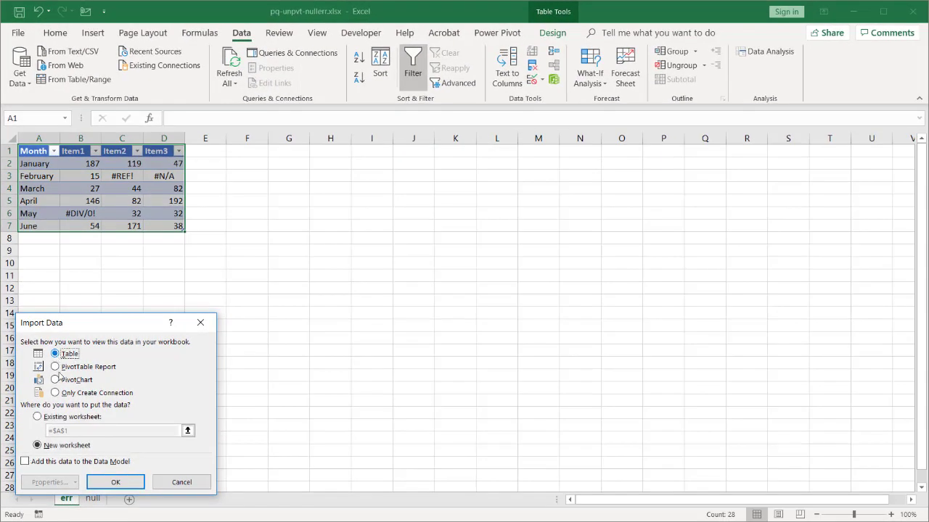
pyautogui.click(37, 417)
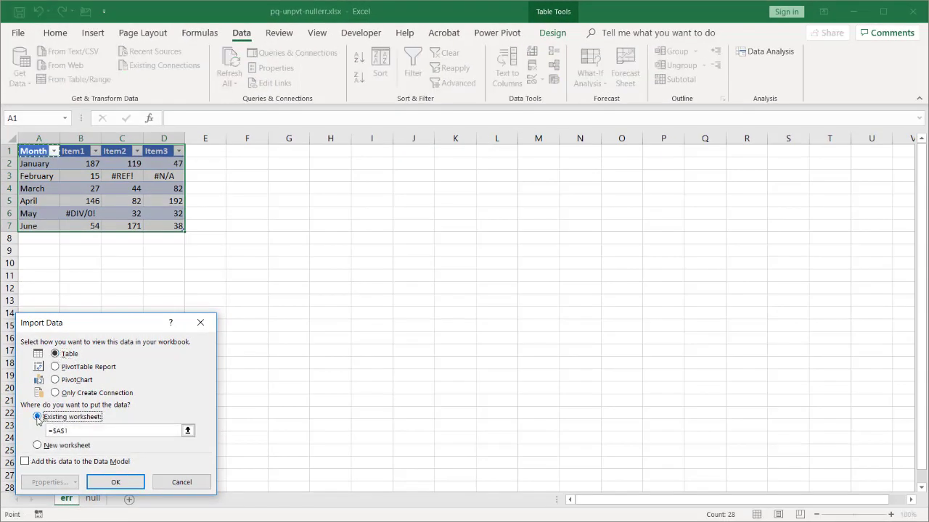
pyautogui.click(284, 156)
pyautogui.click(125, 482)
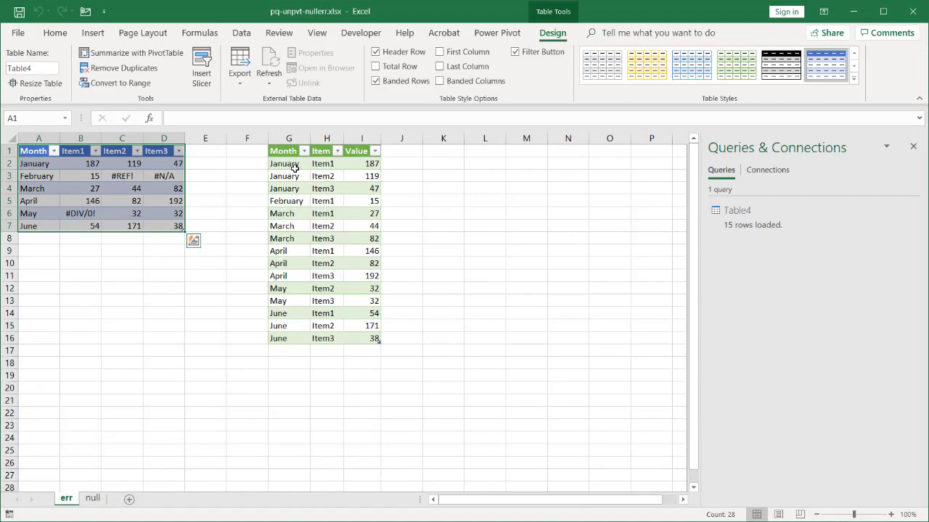
# Step: Compare the February row in the loaded table with the February error cells in the source table
pyautogui.moveTo(286, 201); pyautogui.dragTo(350, 198)
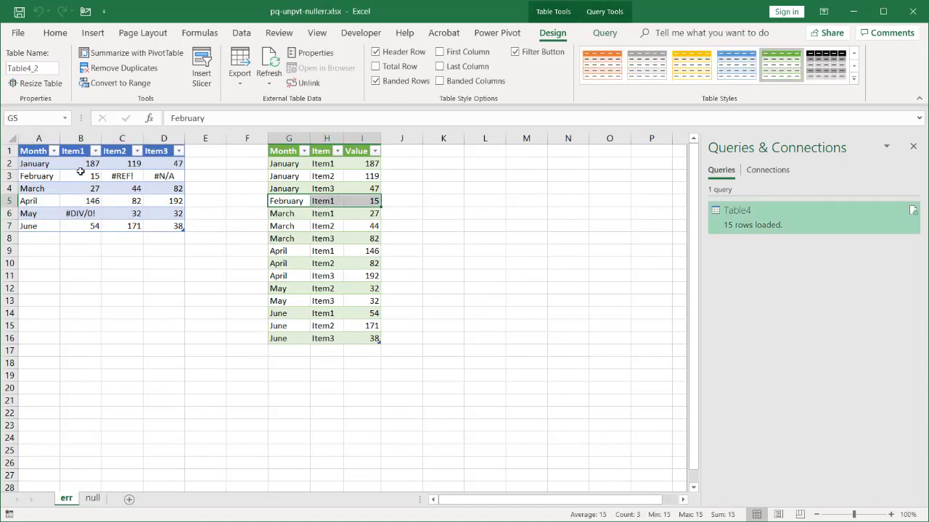
pyautogui.click(118, 176)
pyautogui.click(158, 177)
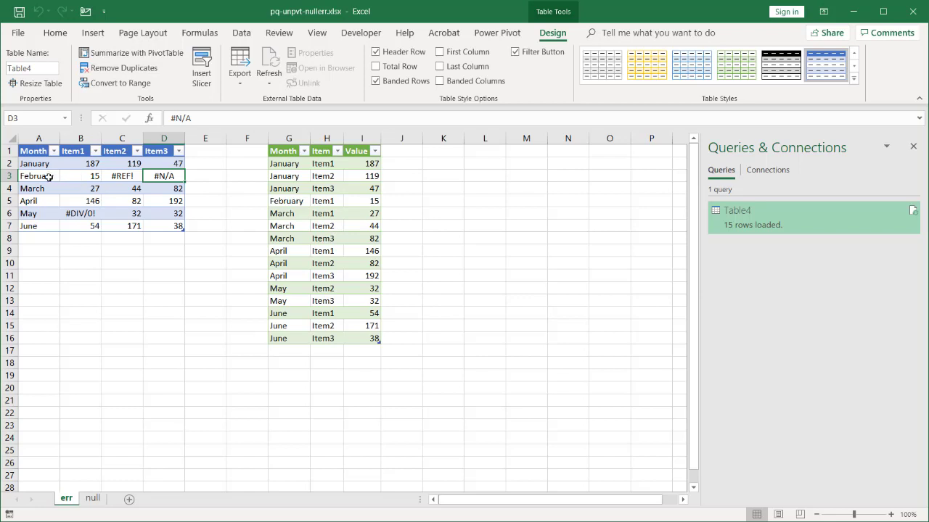
pyautogui.click(112, 178)
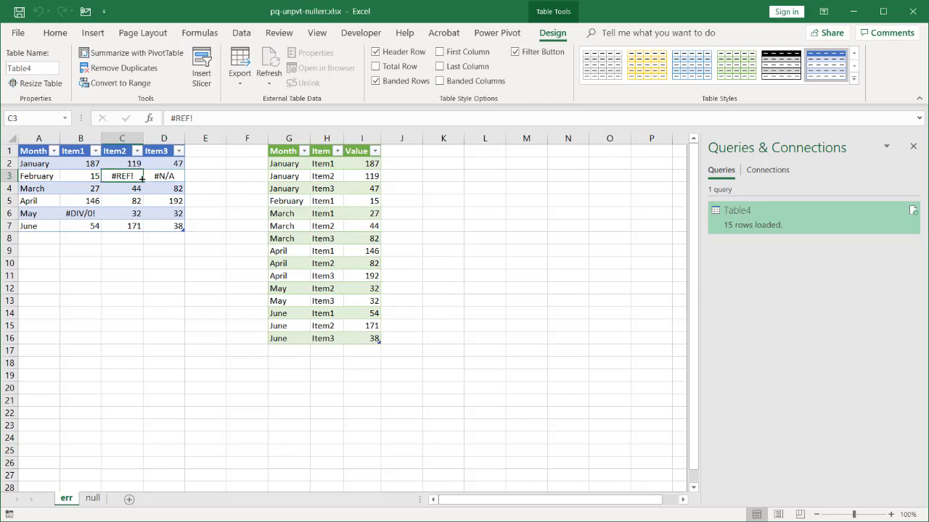
pyautogui.click(160, 177)
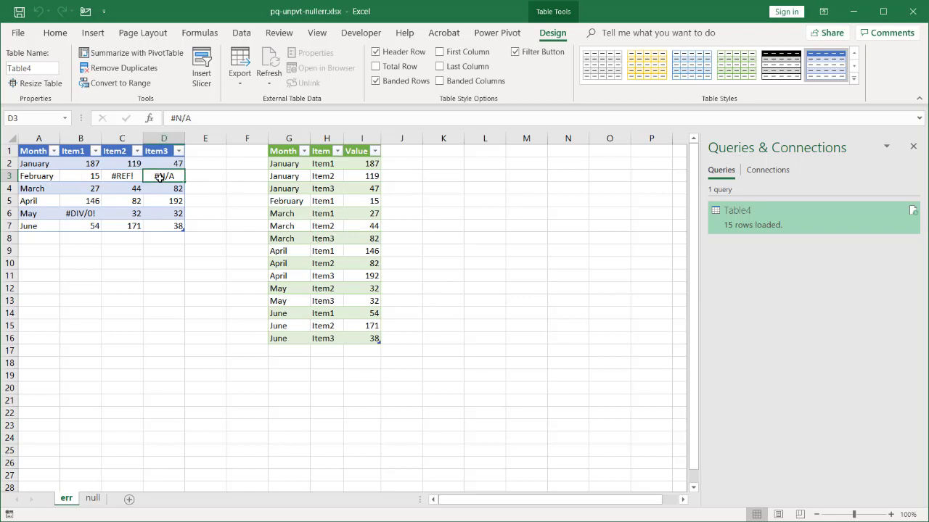
# Step: Convert the data range A1:D7 on the null sheet into a table with headers
pyautogui.click(92, 499)
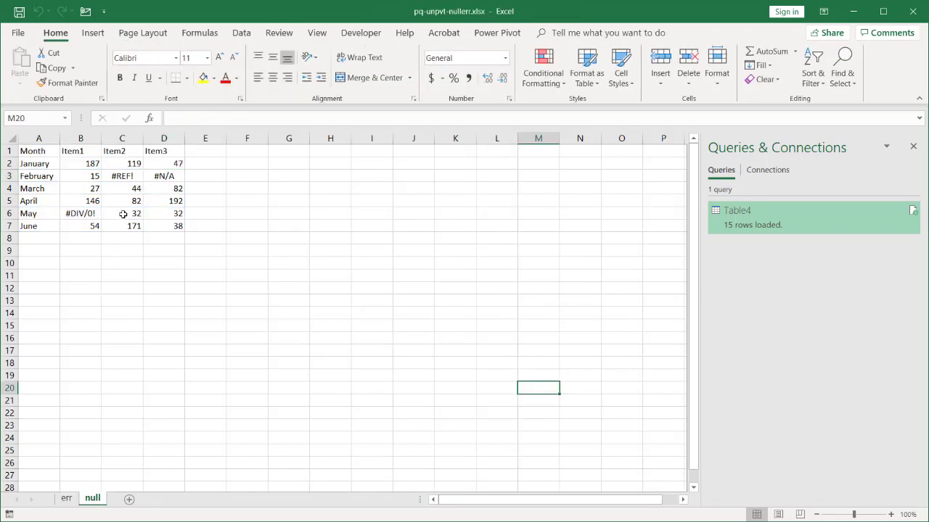
pyautogui.click(92, 187)
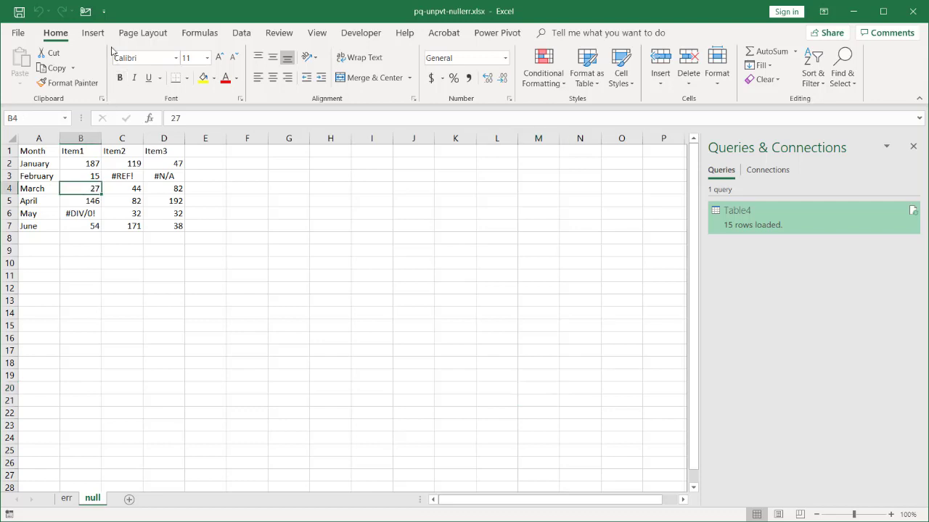
pyautogui.click(93, 33)
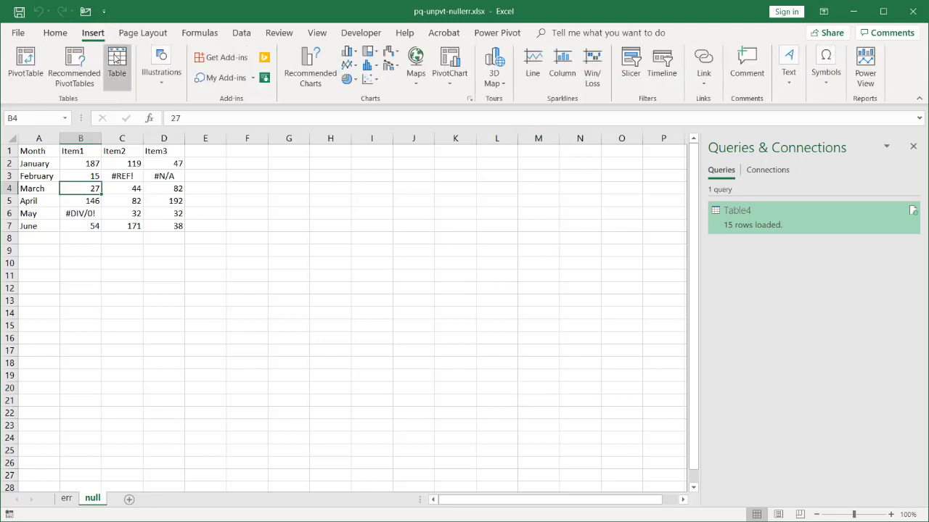
pyautogui.click(116, 64)
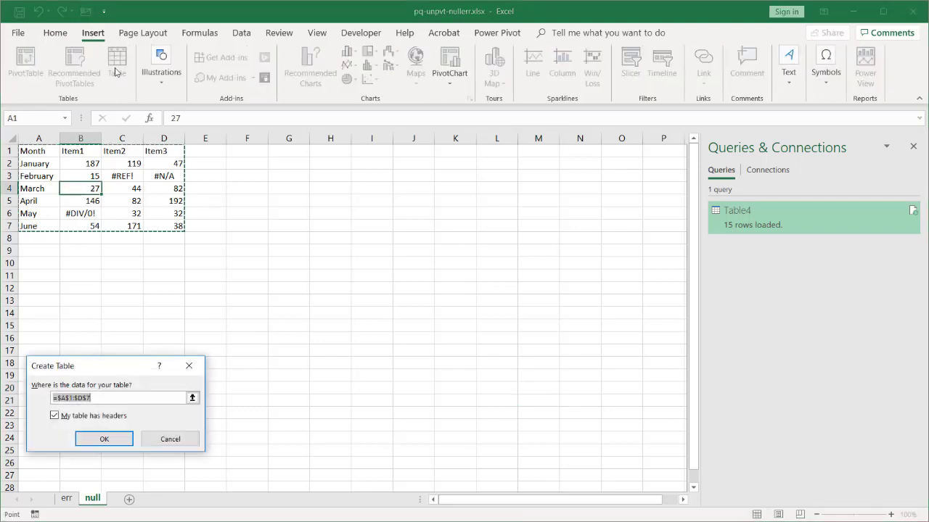
pyautogui.click(103, 439)
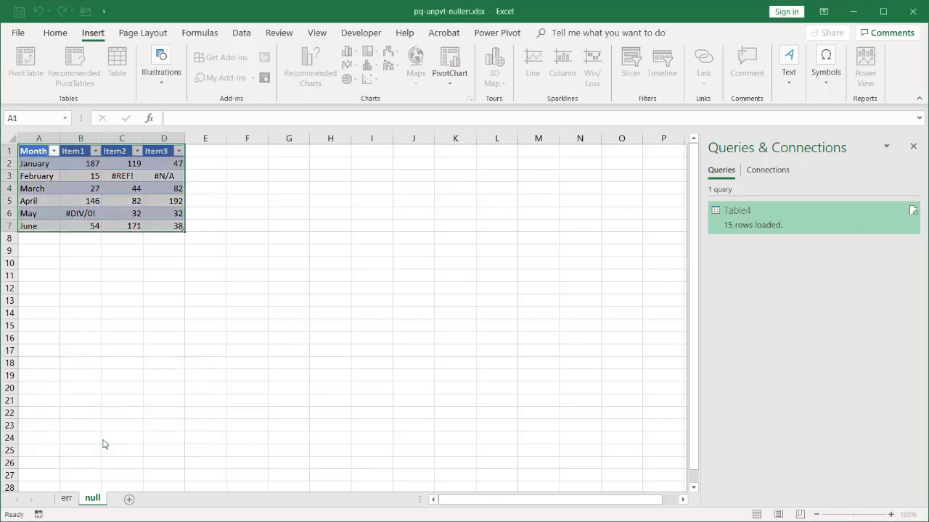
pyautogui.click(241, 32)
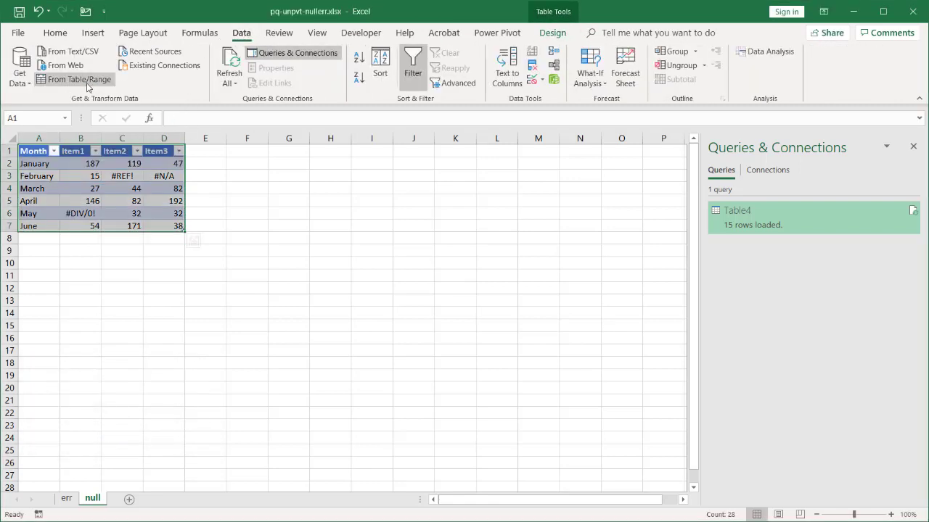
pyautogui.click(80, 80)
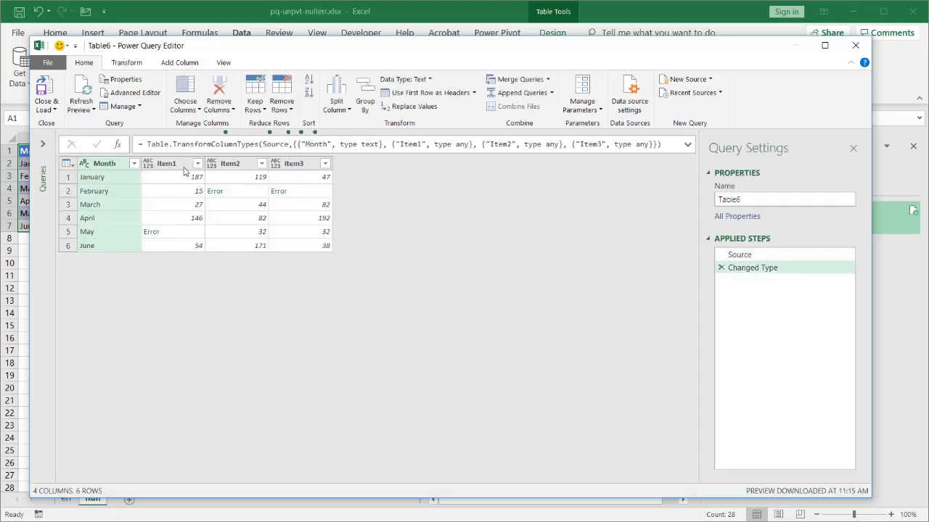
pyautogui.moveTo(183, 171); pyautogui.dragTo(330, 261)
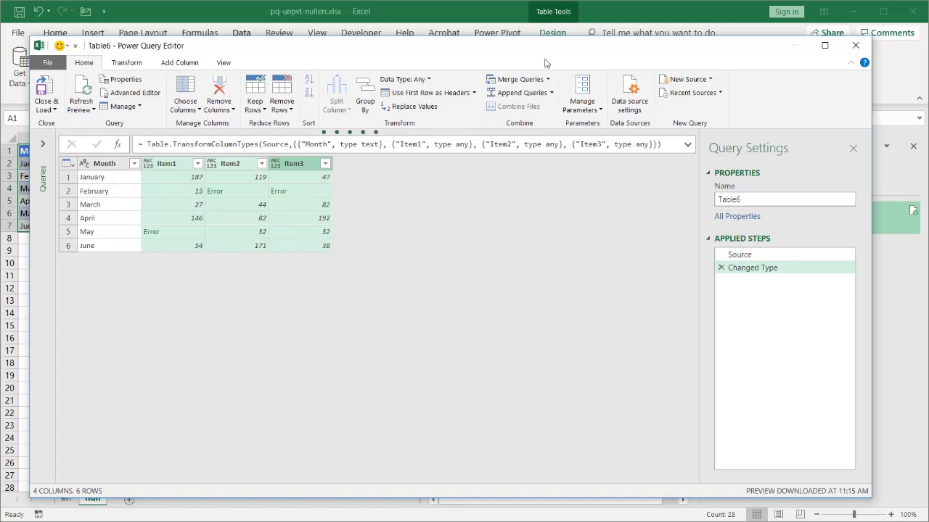
pyautogui.click(856, 47)
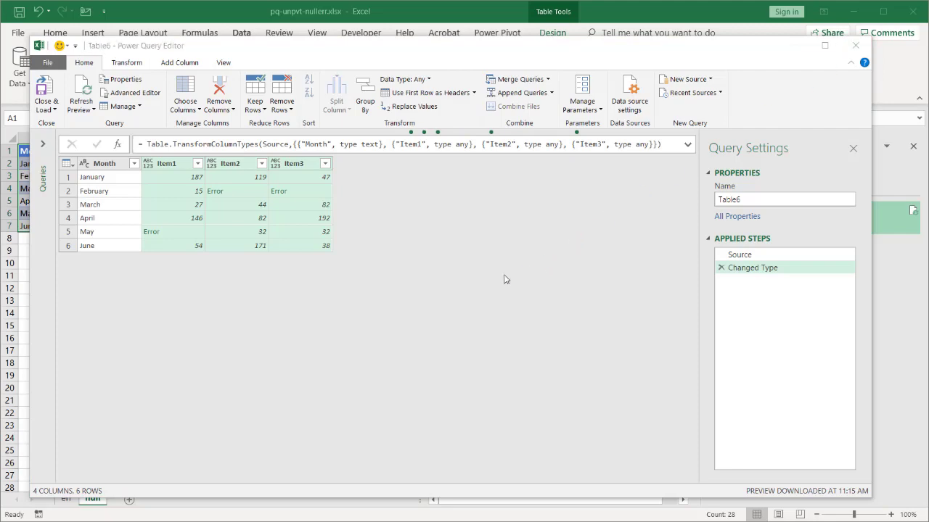
pyautogui.click(512, 300)
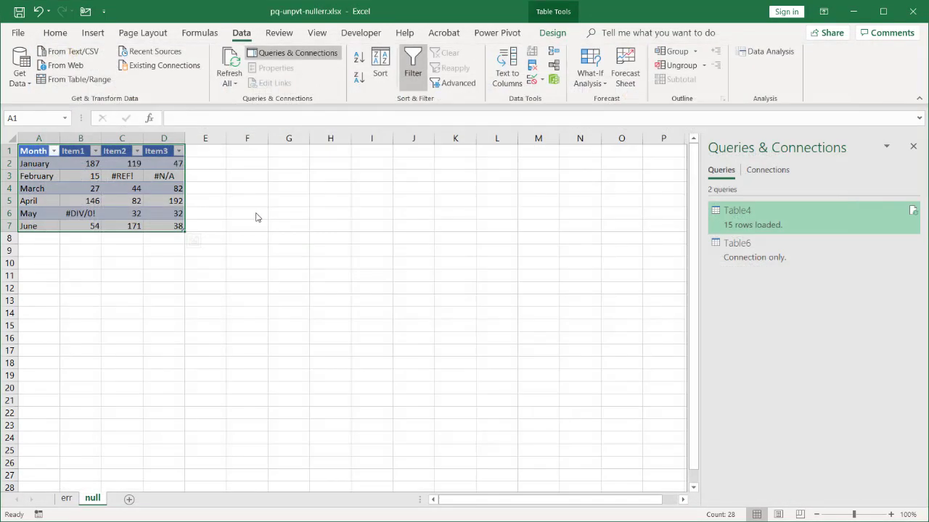
# Step: Clear the error cells B6, C3 and D3 in the null sheet's table and open the table in the Power Query Editor
pyautogui.click(80, 212)
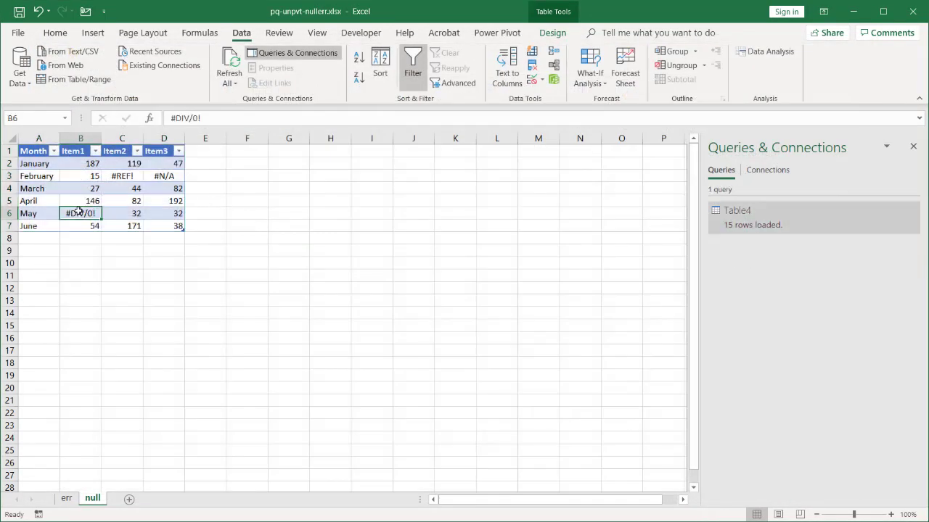
pyautogui.press('Delete')
pyautogui.click(132, 177)
pyautogui.press('Delete')
pyautogui.click(160, 177)
pyautogui.press('Delete')
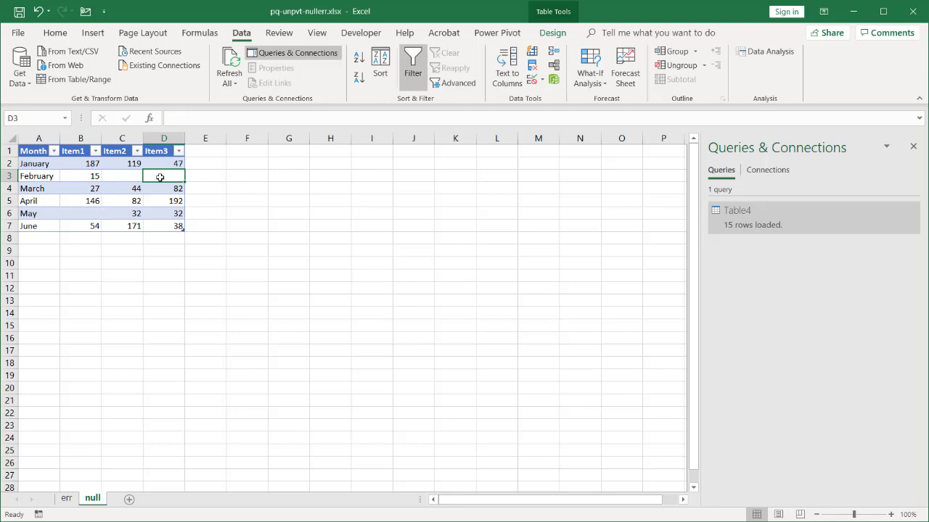
pyautogui.click(127, 193)
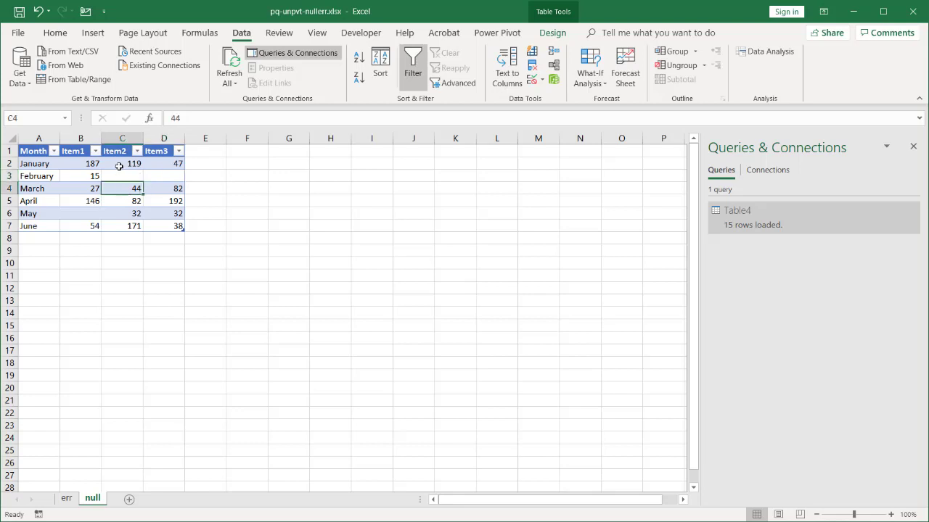
pyautogui.click(76, 80)
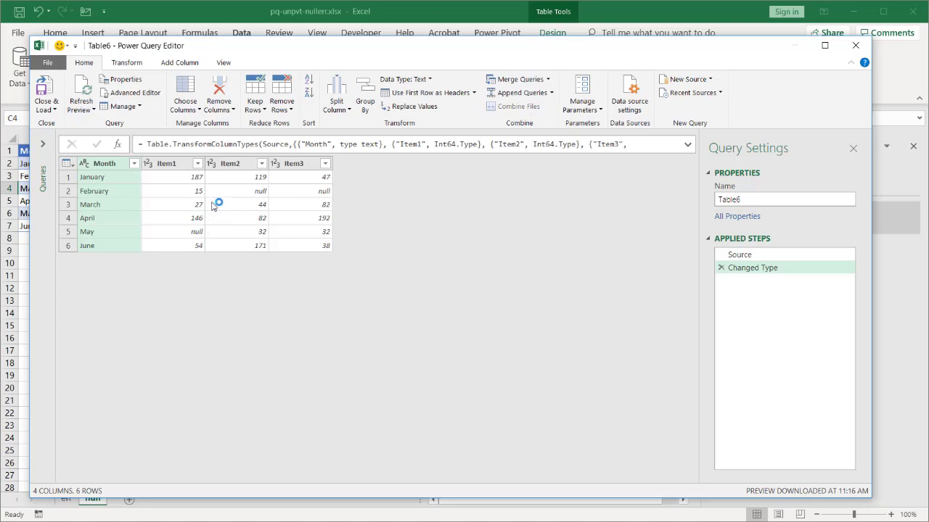
# Step: Try unpivoting the Item1, Item2 and Item3 columns directly, and remove that unpivot step from the query
pyautogui.click(181, 168)
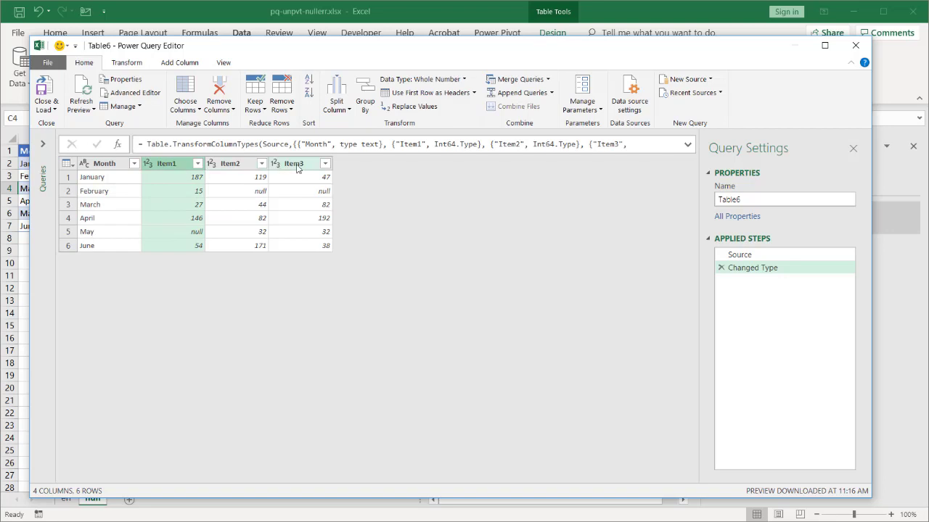
pyautogui.keyDown('shift'); pyautogui.click(298, 164); pyautogui.keyUp('shift')
pyautogui.rightClick(298, 164)
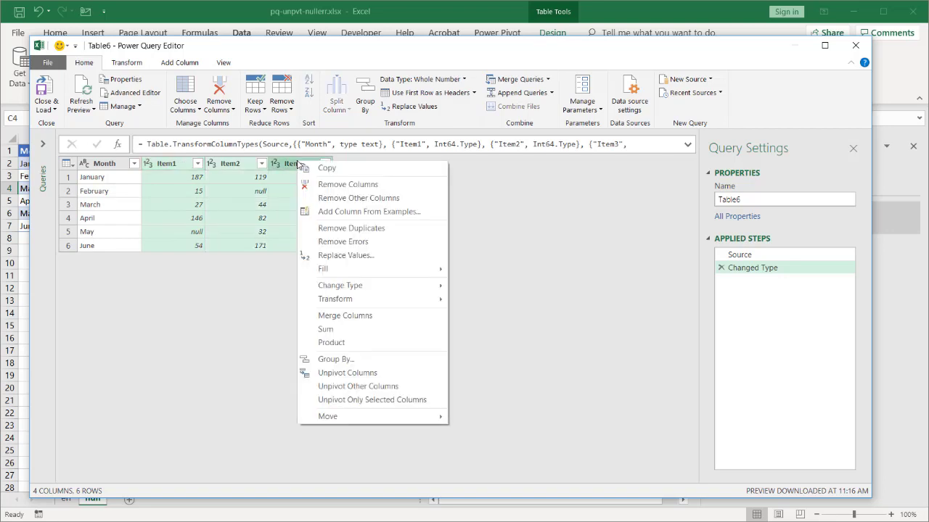
pyautogui.click(382, 375)
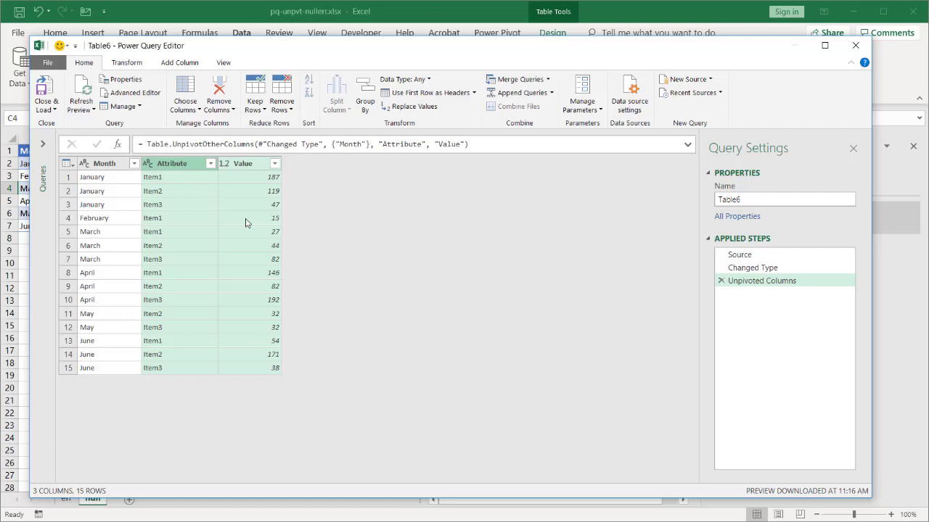
pyautogui.click(721, 282)
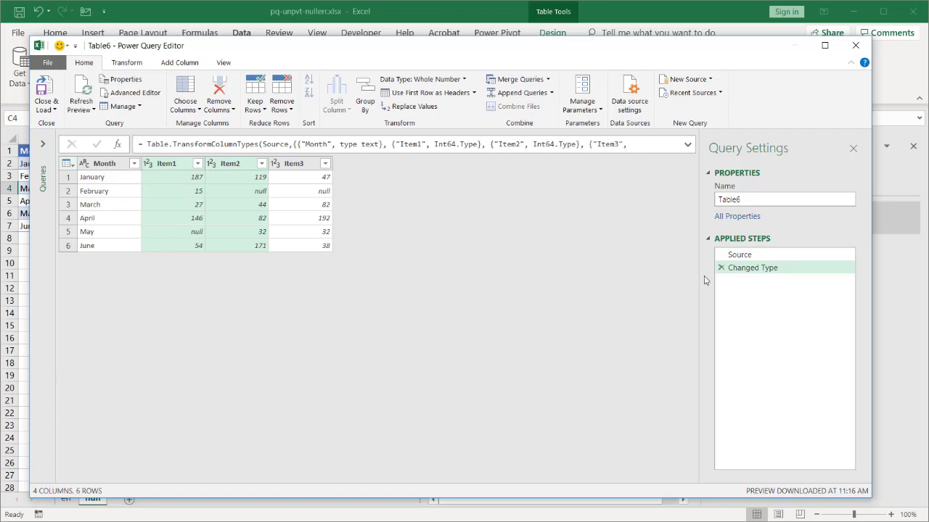
# Step: Replace null with 0 in the Item1, Item2 and Item3 columns
pyautogui.click(177, 164)
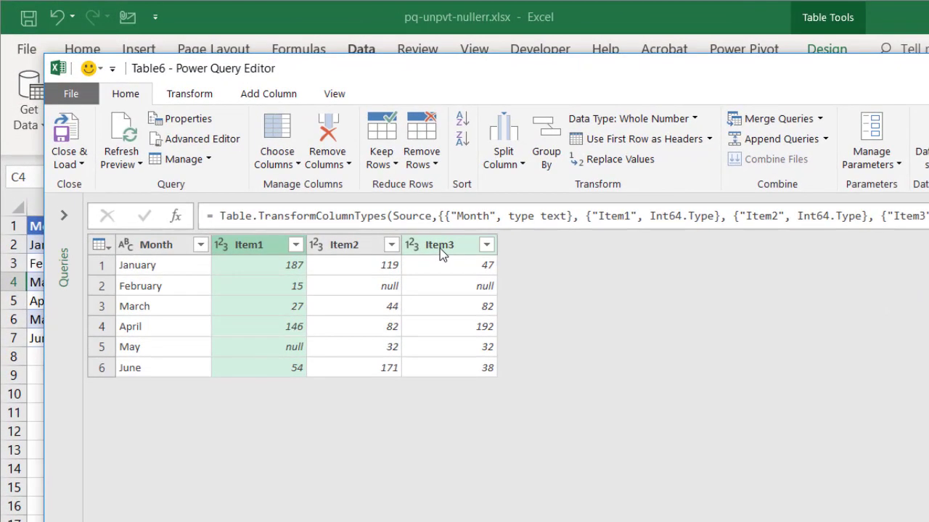
pyautogui.keyDown('shift'); pyautogui.click(294, 166); pyautogui.keyUp('shift')
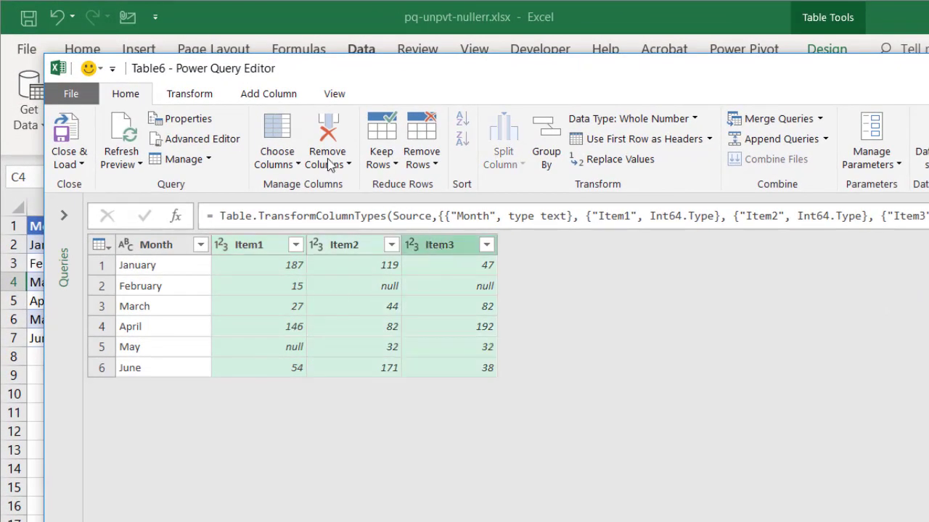
pyautogui.click(191, 94)
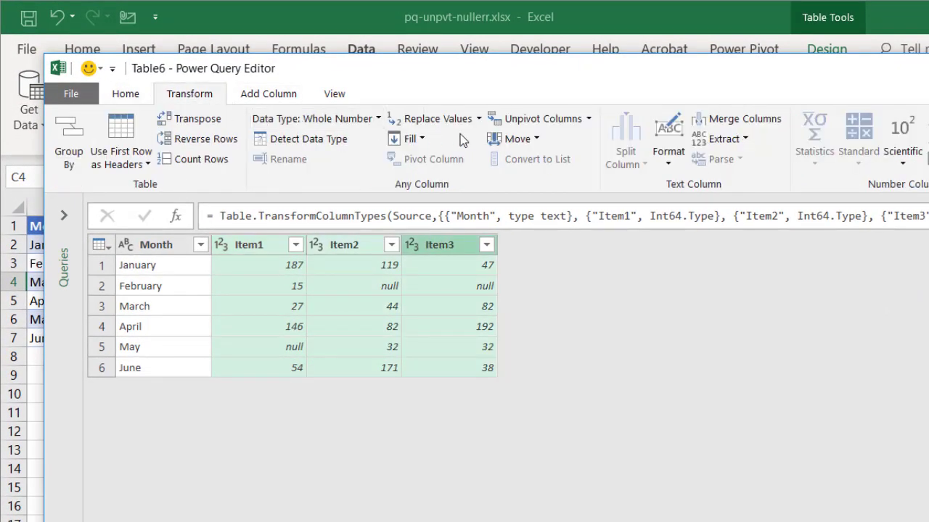
pyautogui.click(478, 119)
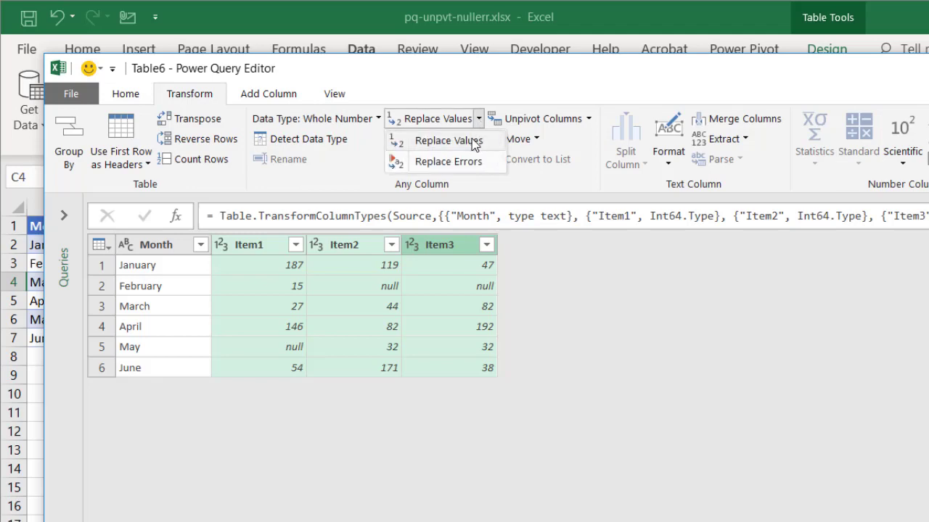
pyautogui.click(470, 140)
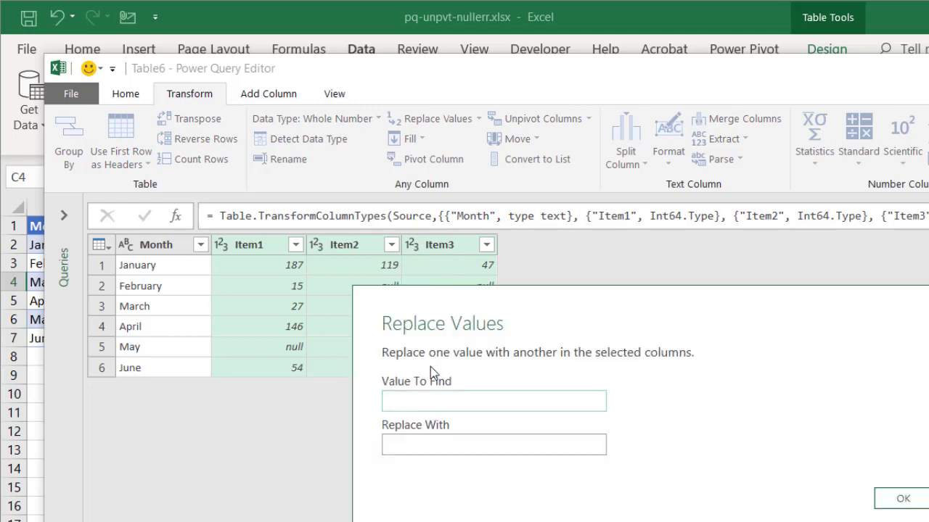
pyautogui.write('null')
pyautogui.click(416, 445)
pyautogui.write('0')
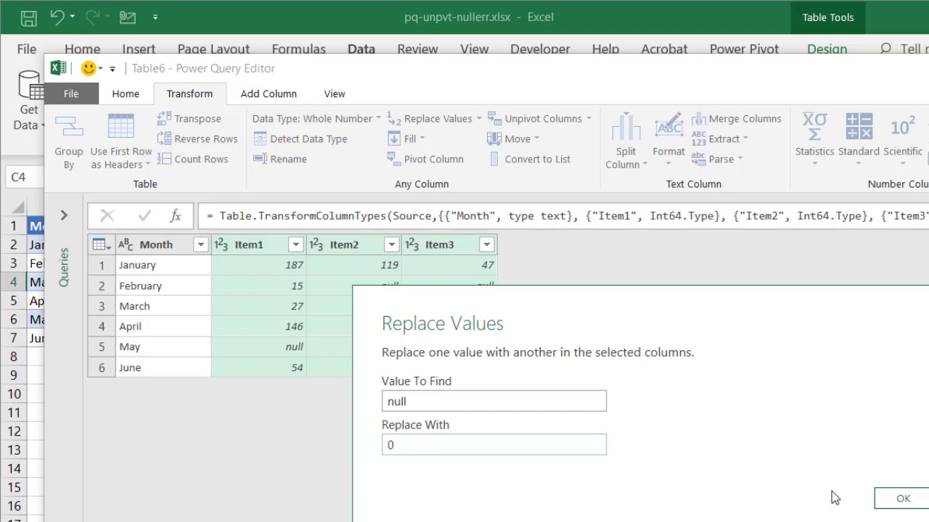
pyautogui.click(915, 508)
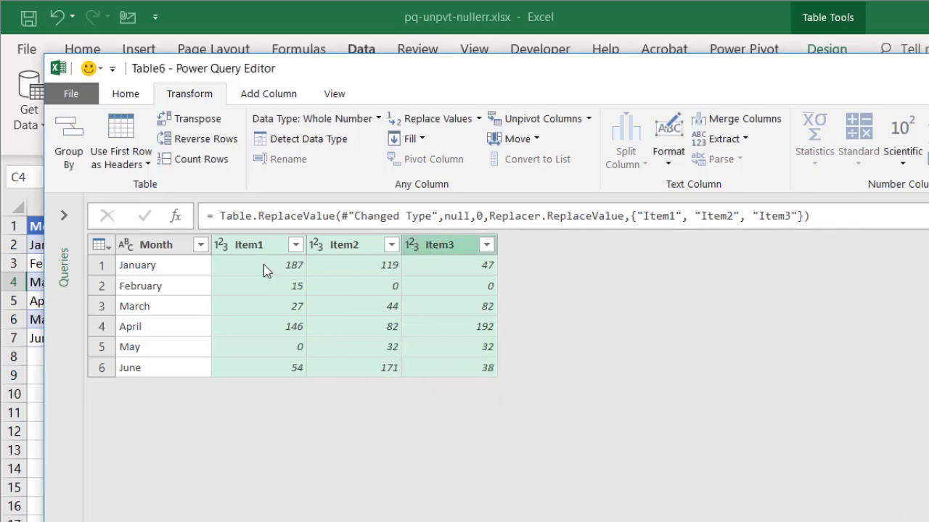
# Step: Unpivot the Item1, Item2 and Item3 columns and replace 0 with null in the resulting Value column
pyautogui.rightClick(438, 246)
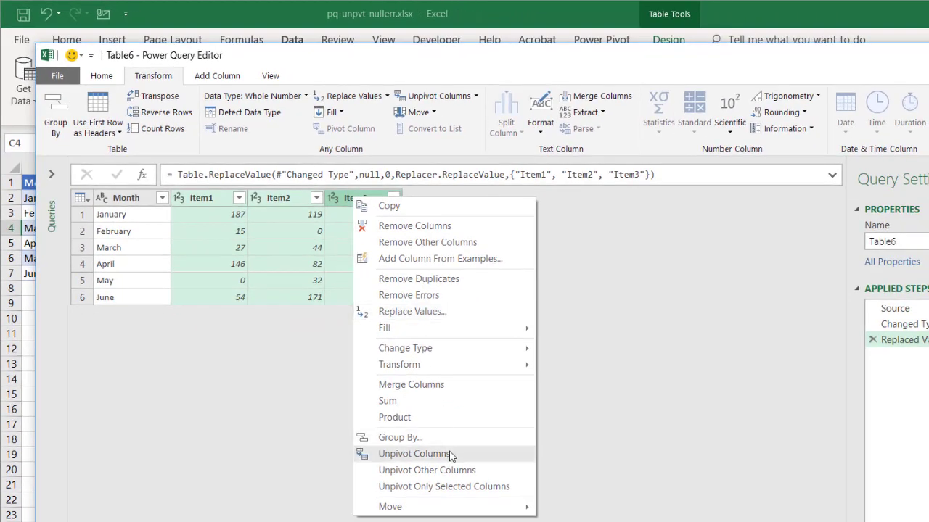
pyautogui.click(451, 455)
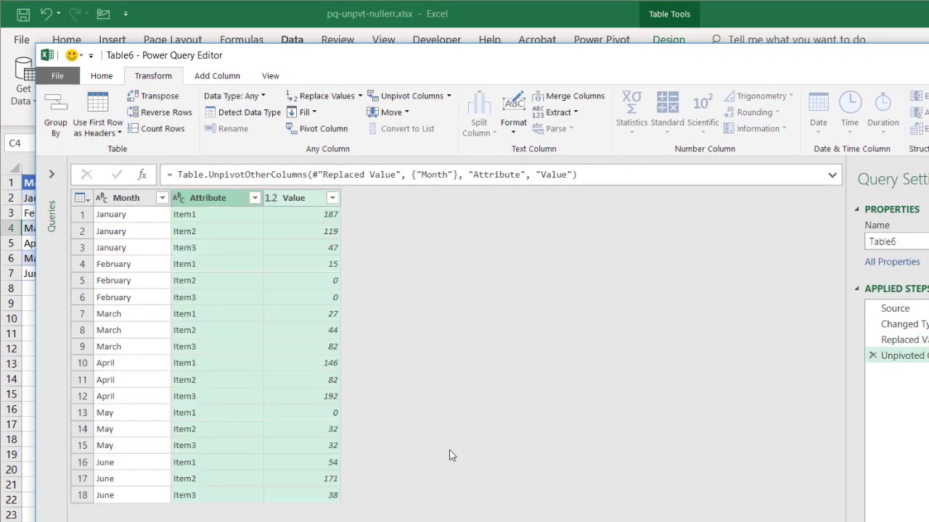
pyautogui.click(305, 203)
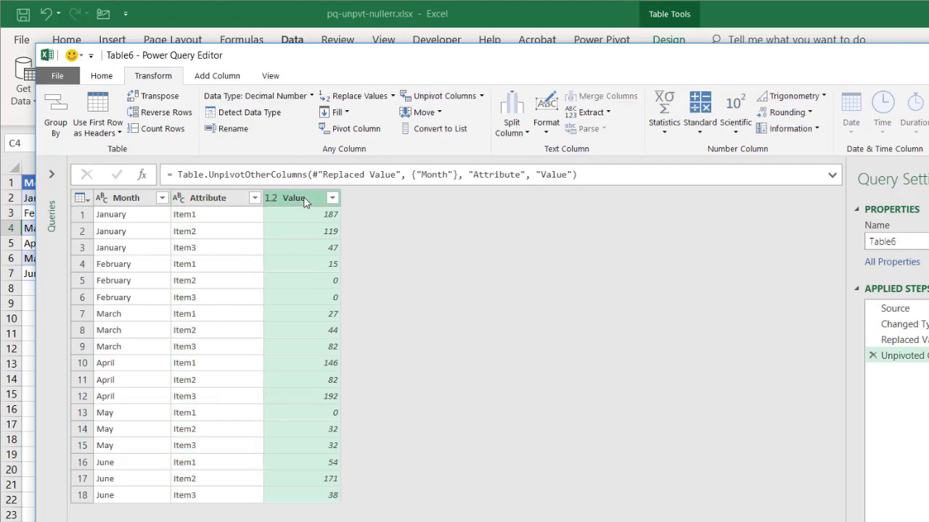
pyautogui.click(393, 96)
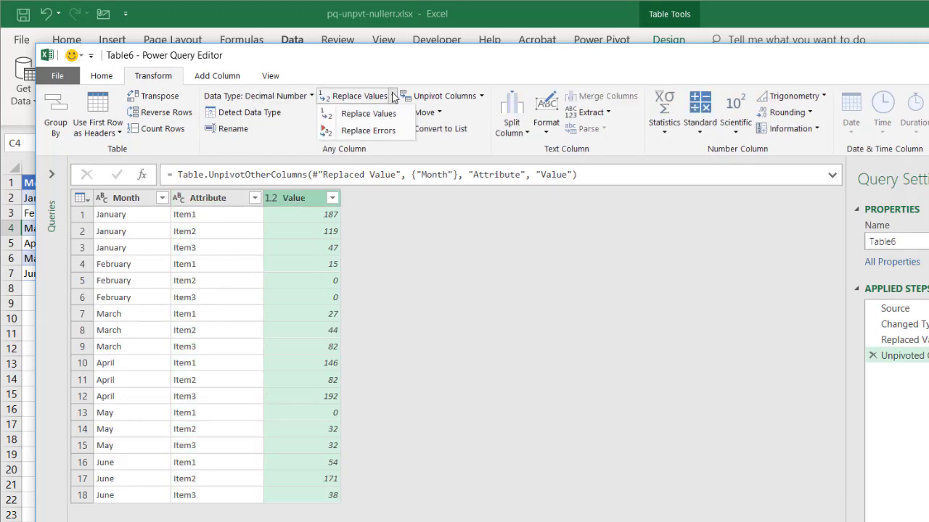
pyautogui.click(390, 116)
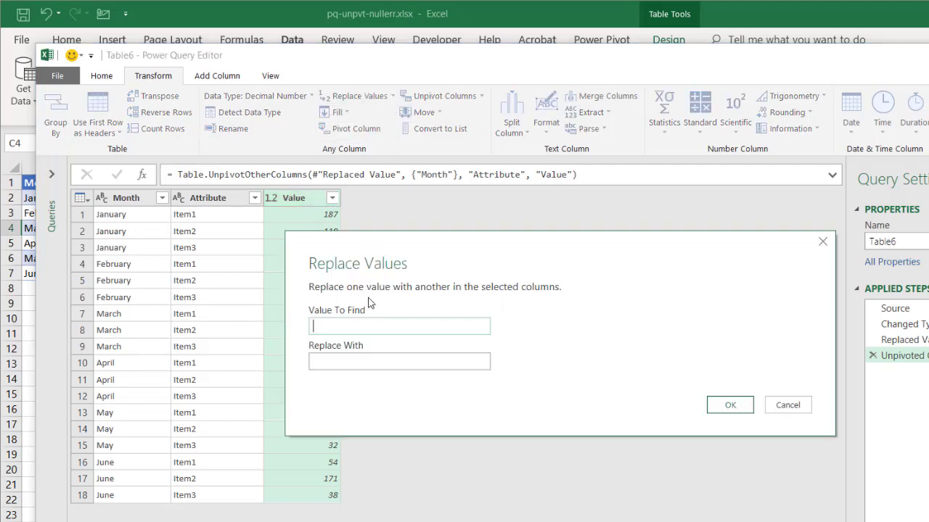
pyautogui.write('0')
pyautogui.click(354, 357)
pyautogui.write('null')
pyautogui.click(730, 407)
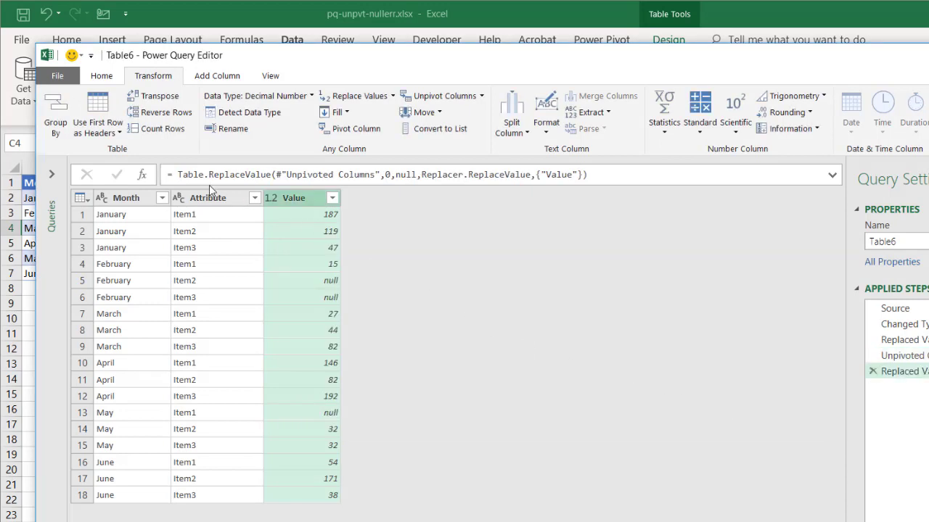
# Step: Rename the unpivoted table's Attribute column to Item
pyautogui.click(209, 198)
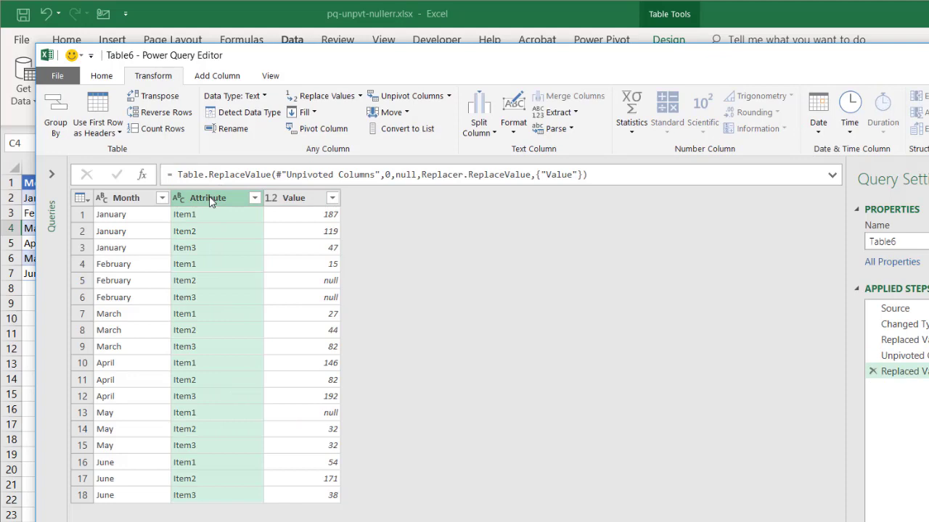
pyautogui.doubleClick(209, 198)
pyautogui.write('Item')
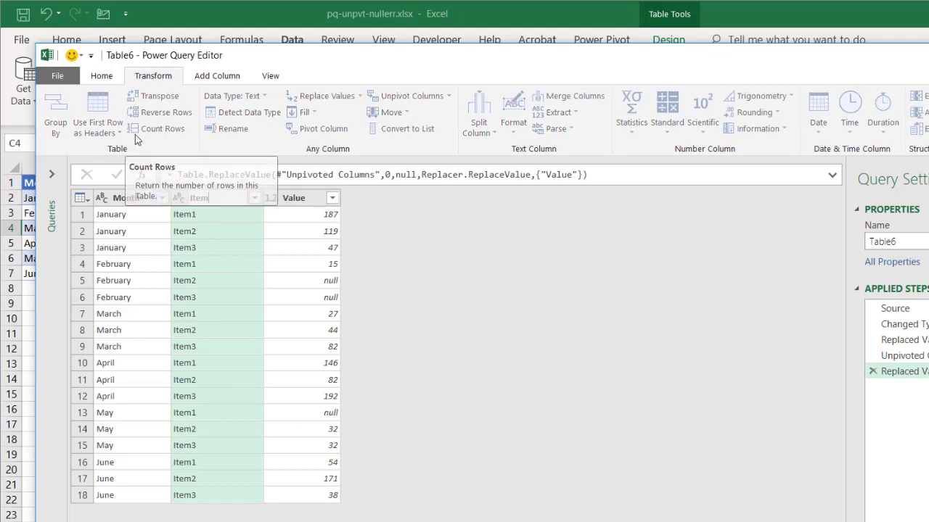
pyautogui.press('Return')
# Step: Close the query and load it as a table at cell G1 on the existing null worksheet
pyautogui.click(102, 76)
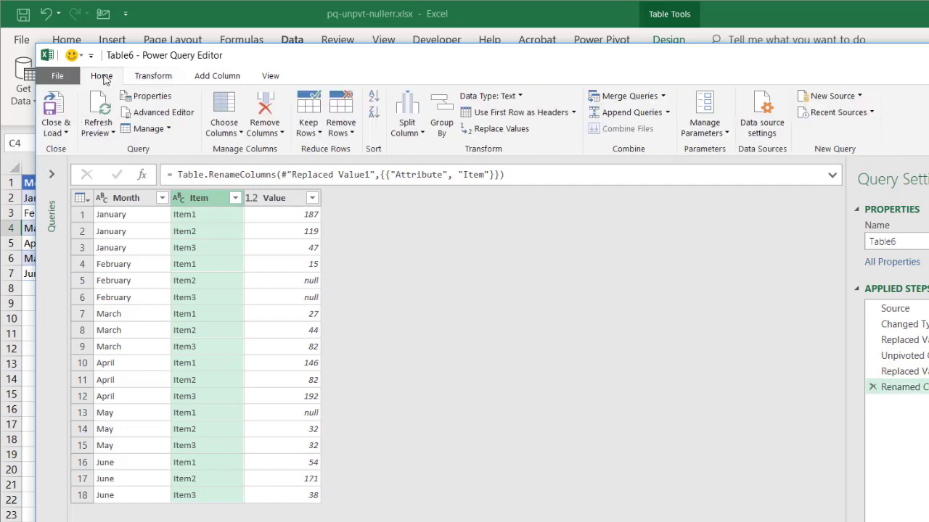
pyautogui.click(56, 134)
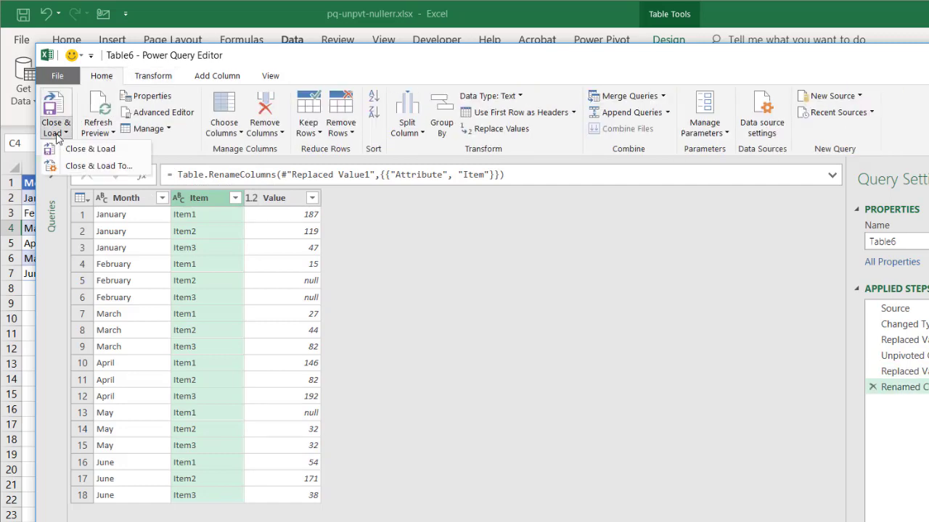
pyautogui.click(88, 167)
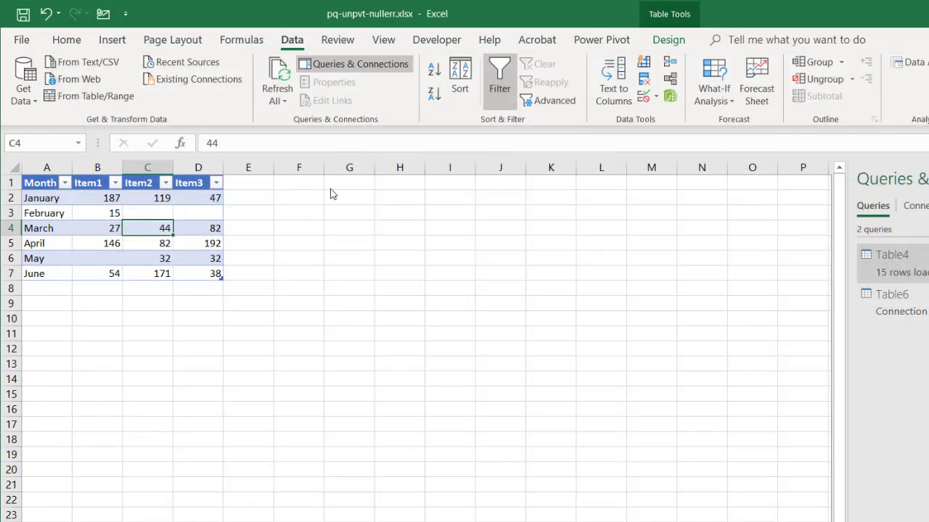
pyautogui.click(66, 428)
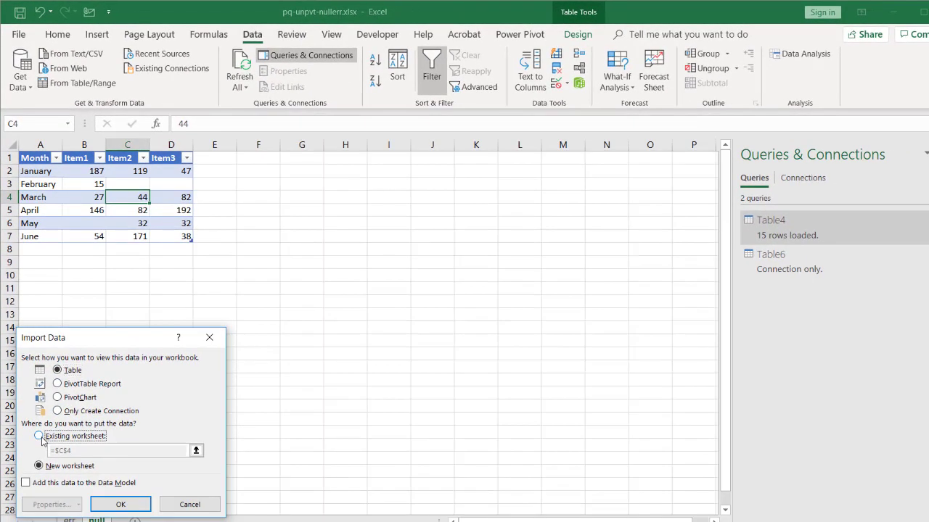
pyautogui.click(38, 436)
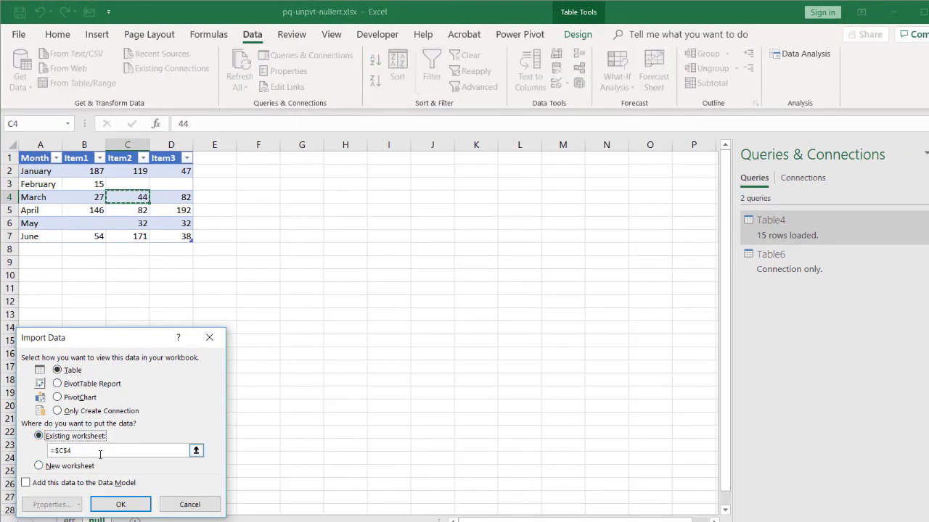
pyautogui.press('Tab')
pyautogui.press('BackSpace')
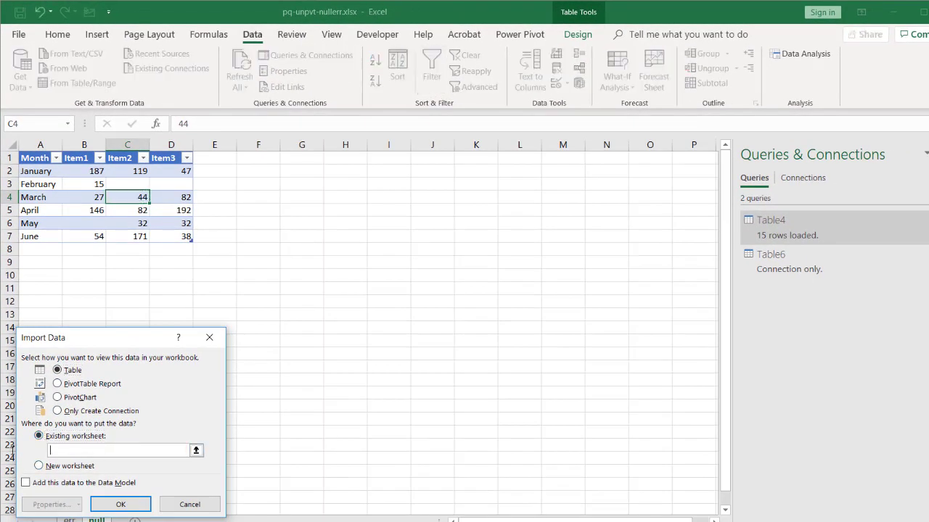
pyautogui.click(299, 159)
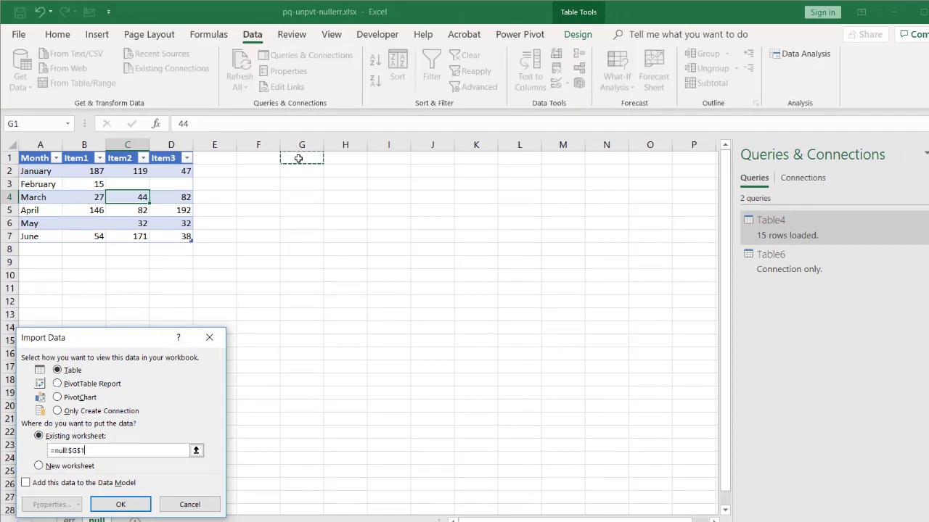
pyautogui.click(120, 505)
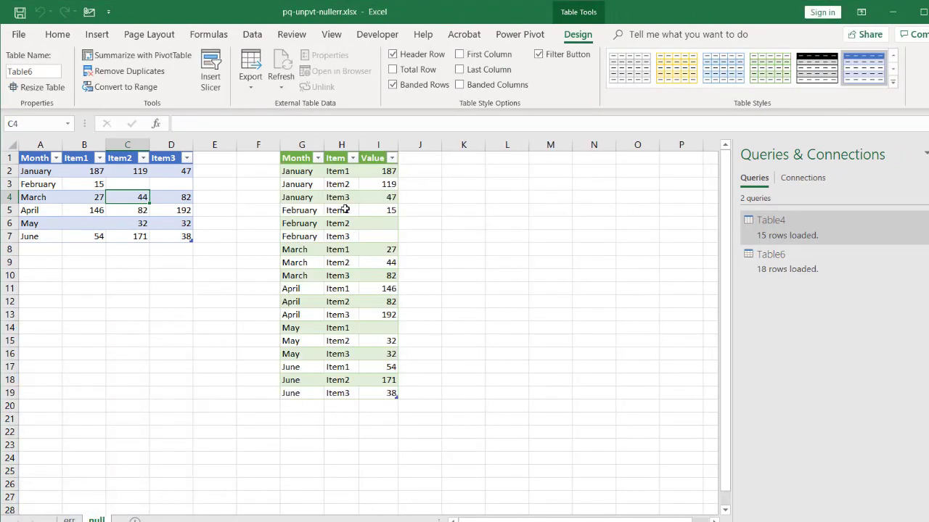
# Step: Examine the February rows of the loaded table, checking the Item2 and Item3 entries and their Value cells
pyautogui.moveTo(300, 212); pyautogui.dragTo(372, 232)
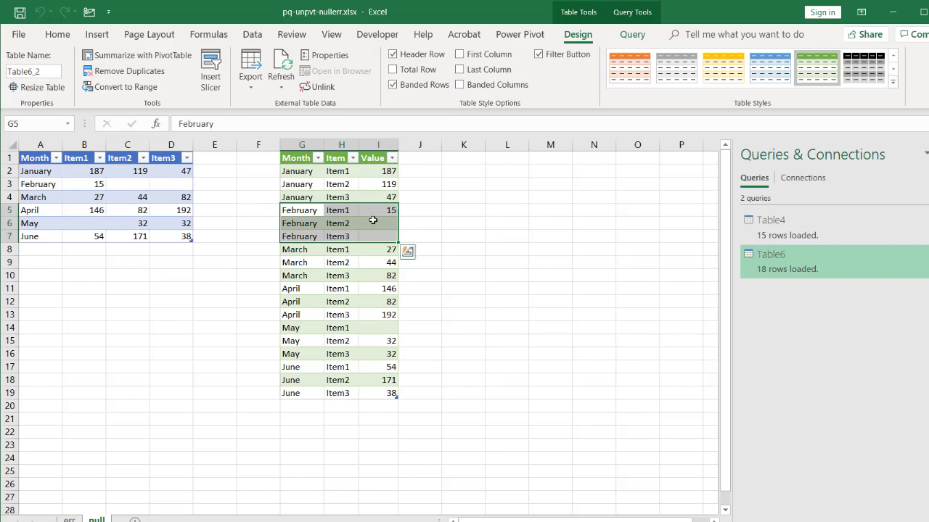
pyautogui.click(374, 222)
pyautogui.click(375, 236)
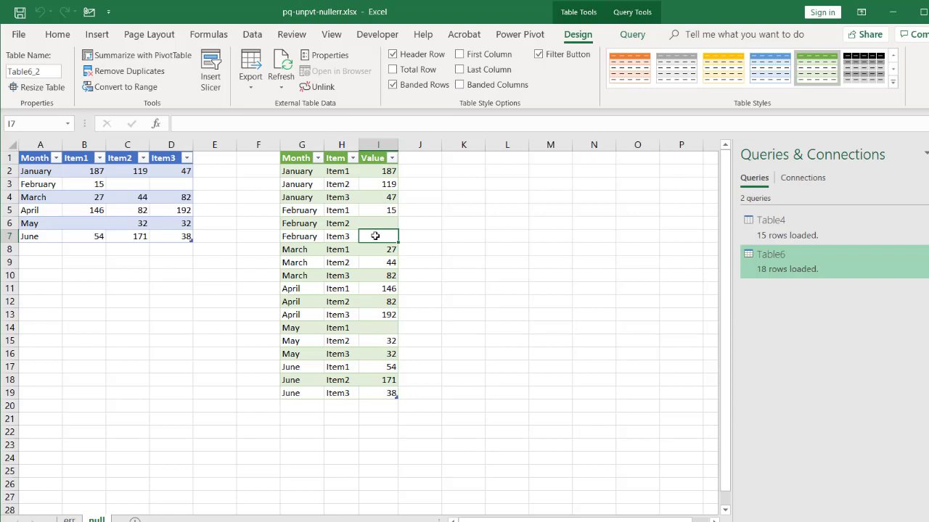
pyautogui.click(341, 223)
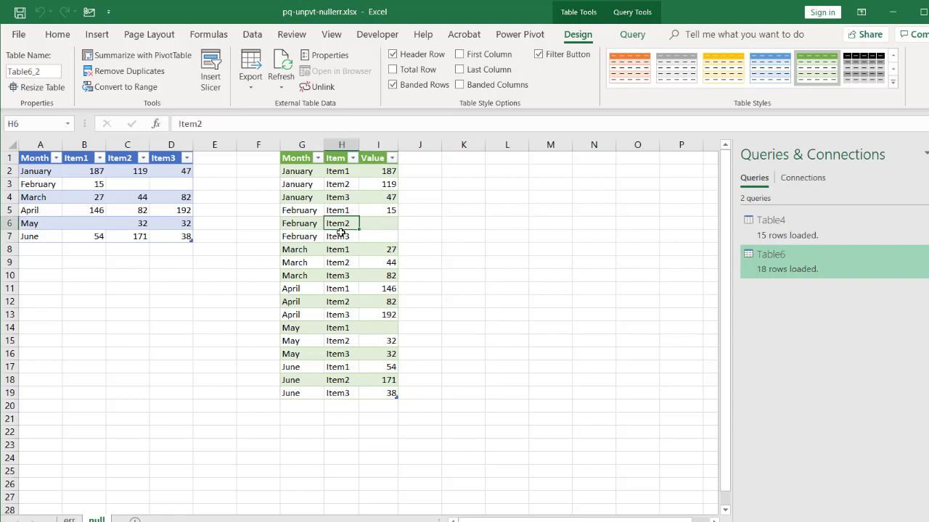
pyautogui.click(339, 235)
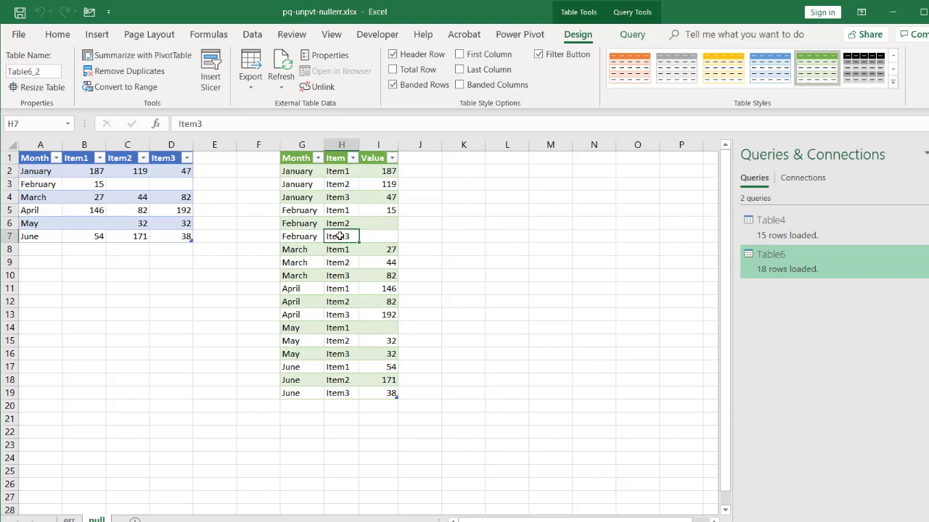